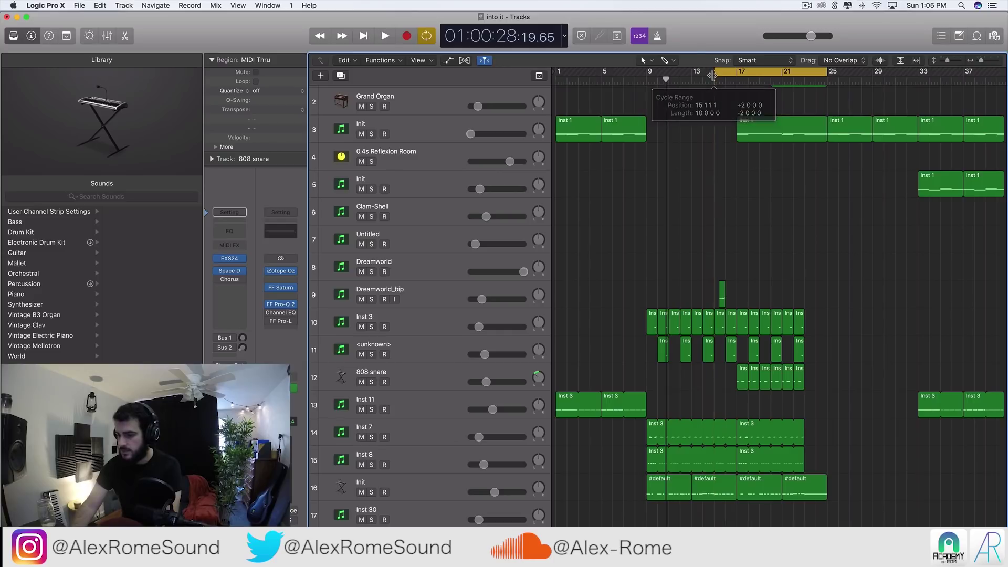
Step: Play back the arrangement leading into the section change at bar 17
{"action": "key", "text": "super+Right"}
{"action": "key", "text": "super+Right"}
{"action": "key", "text": "super+Right"}
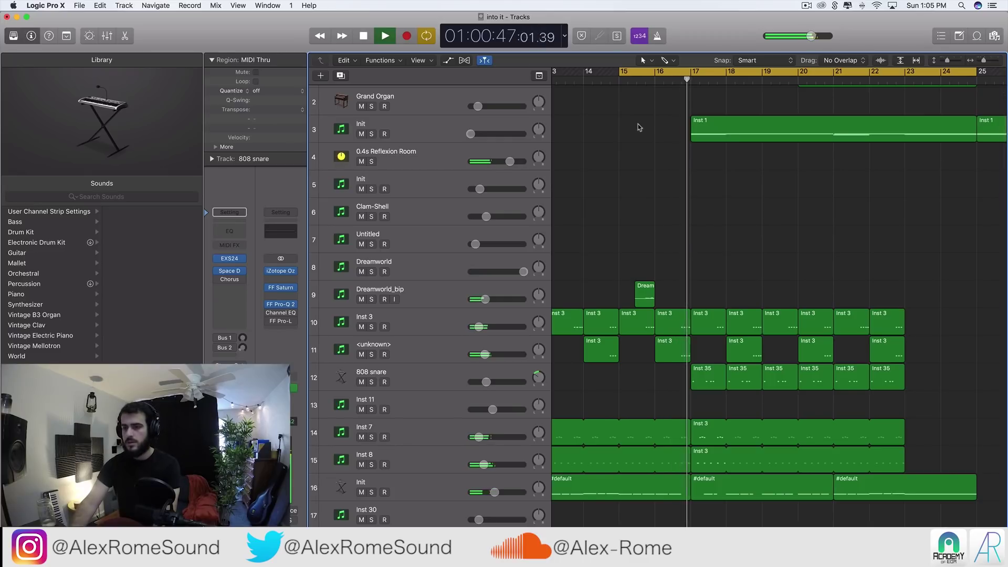
{"action": "key", "text": "space"}
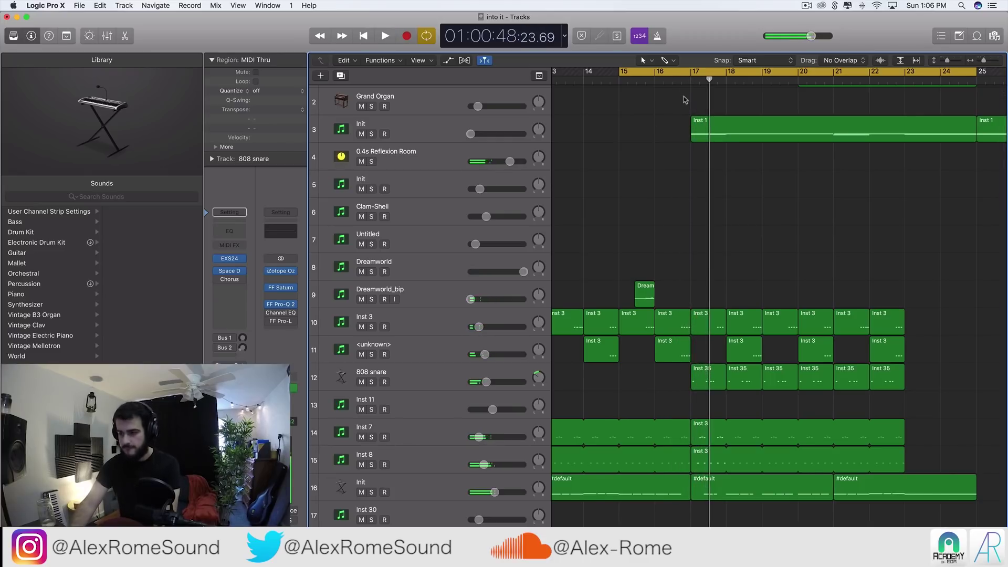
Step: Set the cycle range to bars 16 to 20 and play back the transition into bar 17
{"action": "left_click_drag", "start_coordinate": [693, 71], "coordinate": [779, 71]}
{"action": "key", "text": "space"}
{"action": "key", "text": "space"}
{"action": "left_click_drag", "start_coordinate": [657, 71], "coordinate": [814, 68]}
{"action": "key", "text": "space"}
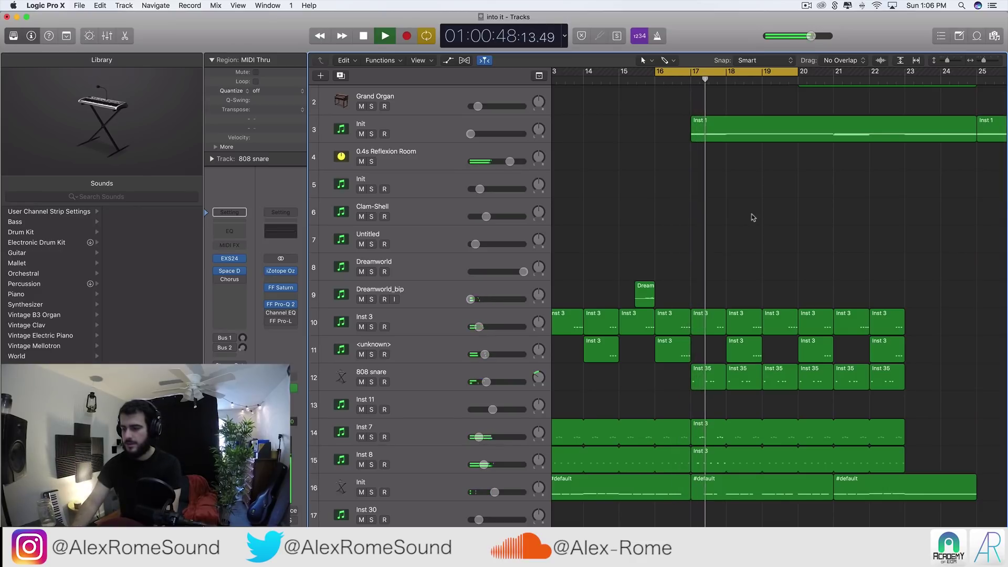
{"action": "key", "text": "space"}
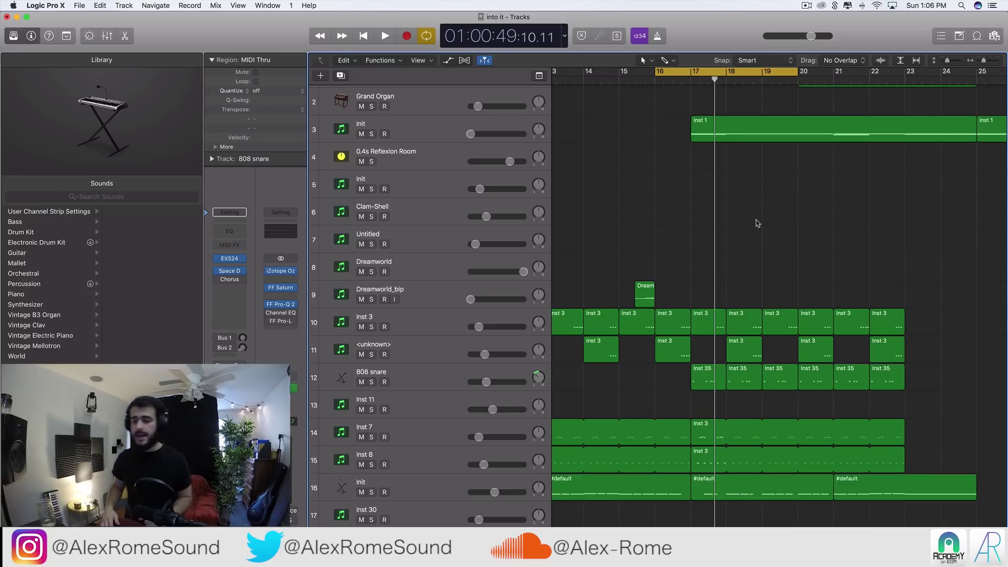
Step: Set the cycle range to bars 17 to 22 and bring the droppy thing region into close view
{"action": "scroll", "coordinate": [737, 294], "scroll_direction": "down", "scroll_amount": 20}
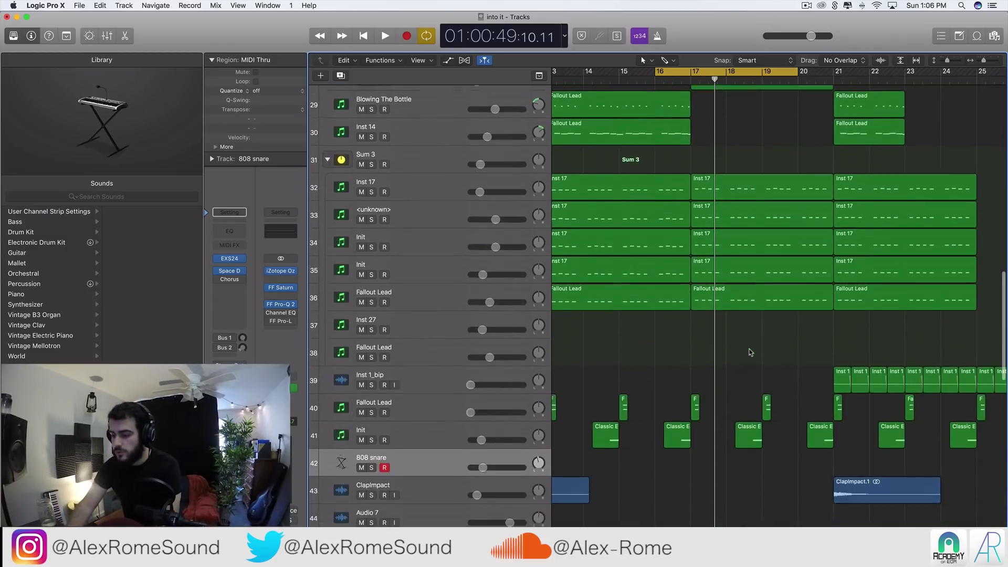
{"action": "scroll", "coordinate": [725, 412], "scroll_direction": "up", "scroll_amount": 20}
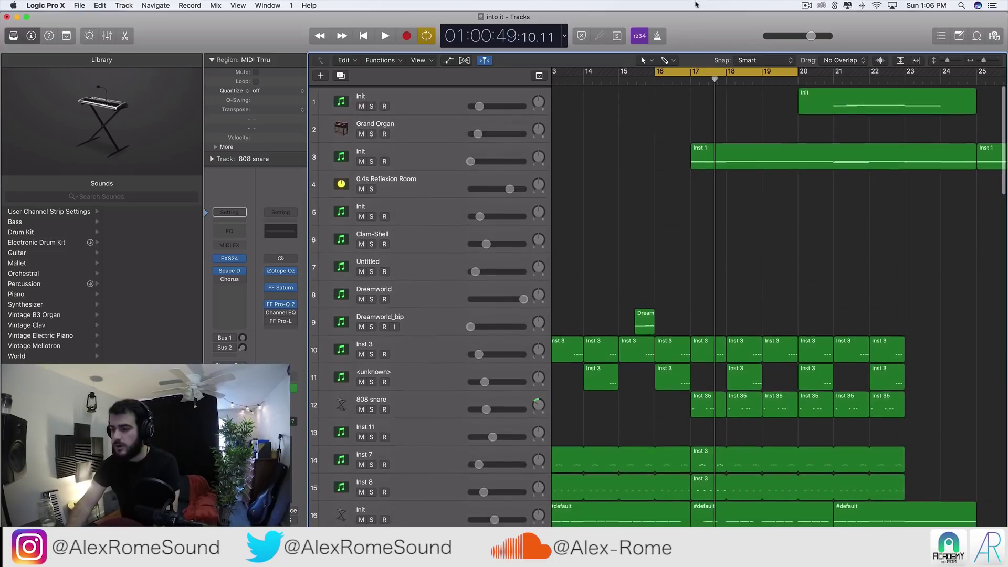
{"action": "left_click_drag", "start_coordinate": [685, 71], "coordinate": [870, 91]}
{"action": "scroll", "coordinate": [720, 297], "scroll_direction": "down", "scroll_amount": 15}
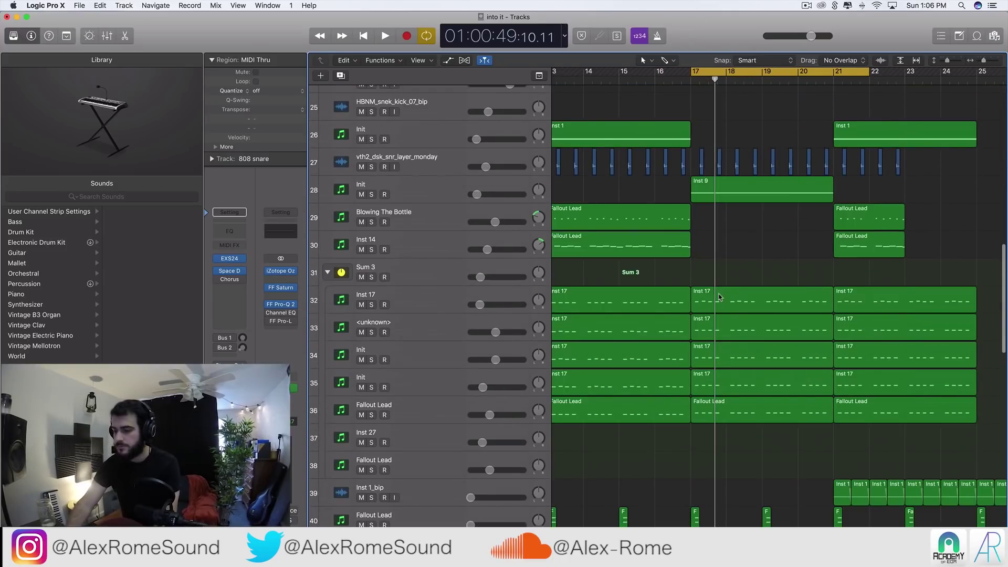
{"action": "key", "text": "super+Right"}
{"action": "scroll", "coordinate": [720, 297], "scroll_direction": "up", "scroll_amount": 6}
Step: Solo the droppy thing track, play its region at bar 17 on its own, and turn solo off again
{"action": "right_click", "coordinate": [717, 299]}
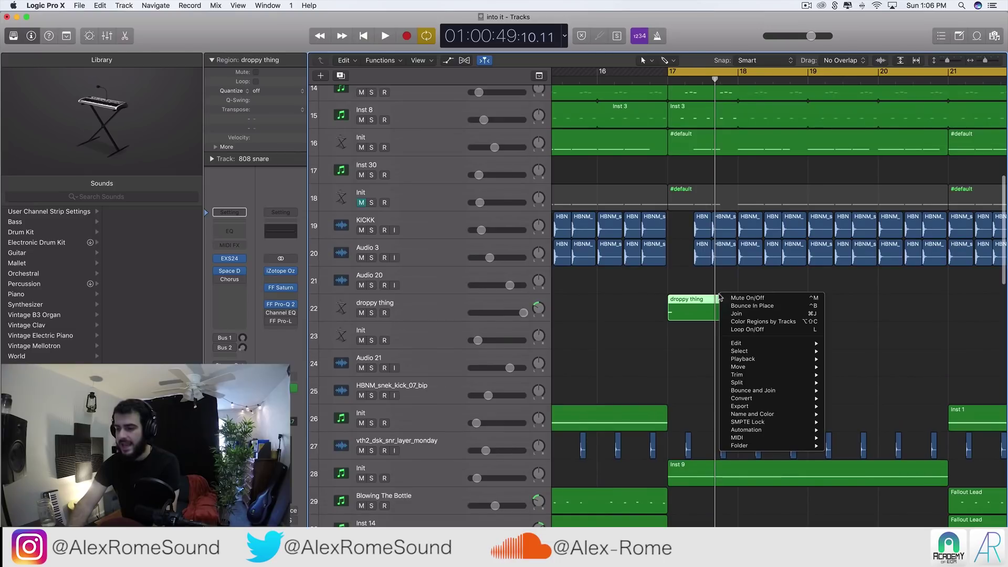
{"action": "left_click", "coordinate": [691, 288]}
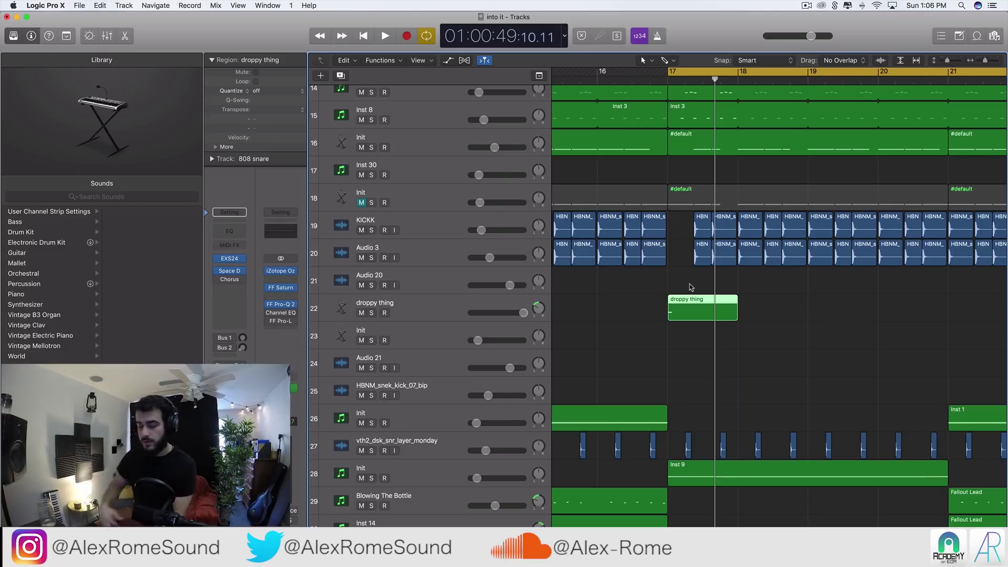
{"action": "key", "text": "super+Right"}
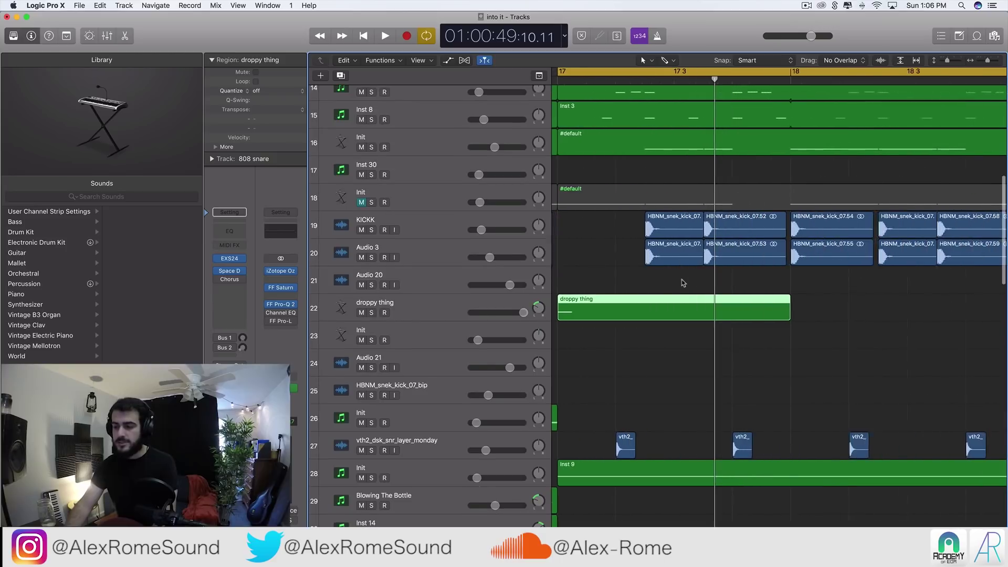
{"action": "scroll", "coordinate": [693, 276], "scroll_direction": "left", "scroll_amount": 1}
{"action": "left_click", "coordinate": [720, 261]}
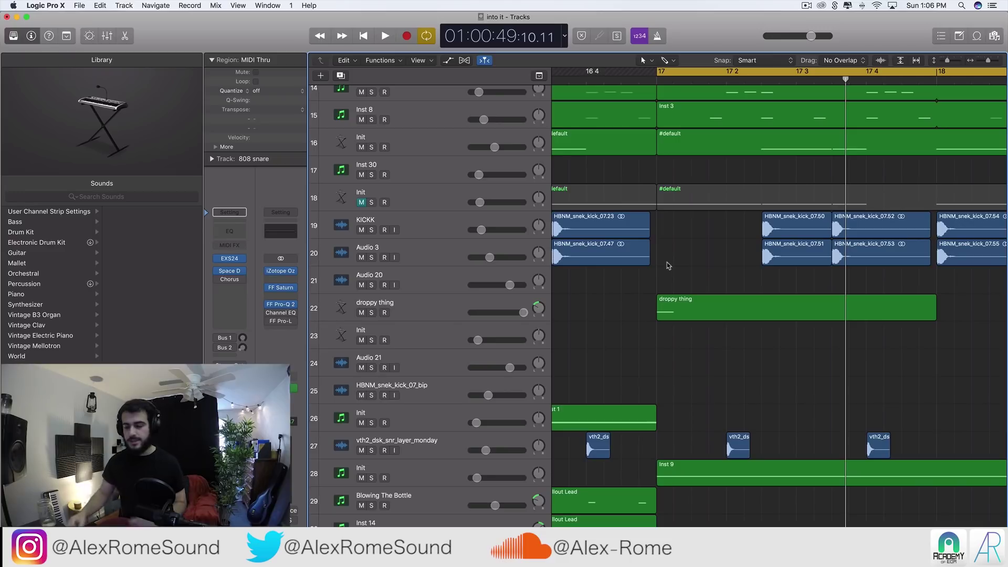
{"action": "left_click", "coordinate": [424, 307]}
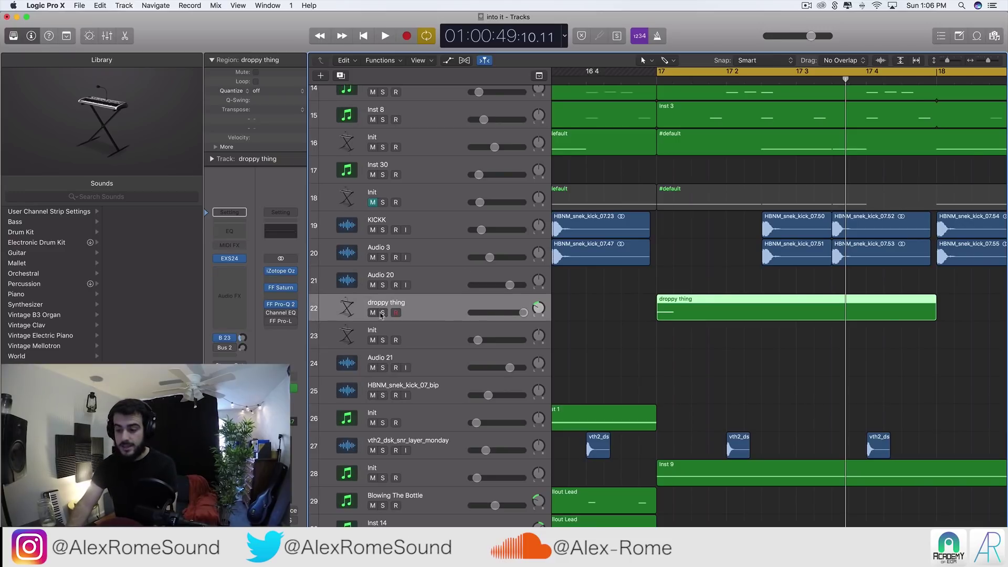
{"action": "left_click", "coordinate": [383, 313]}
{"action": "key", "text": "space"}
{"action": "left_click", "coordinate": [382, 312]}
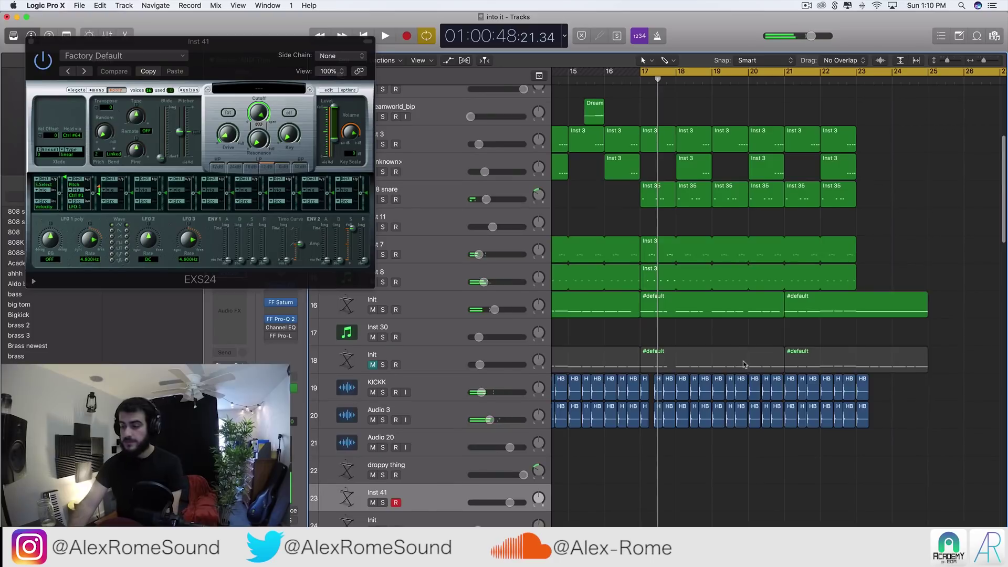
Step: Play back the passage across bar 17 with the kick still sounding on the first beat
{"action": "scroll", "coordinate": [742, 361], "scroll_direction": "up", "scroll_amount": 6}
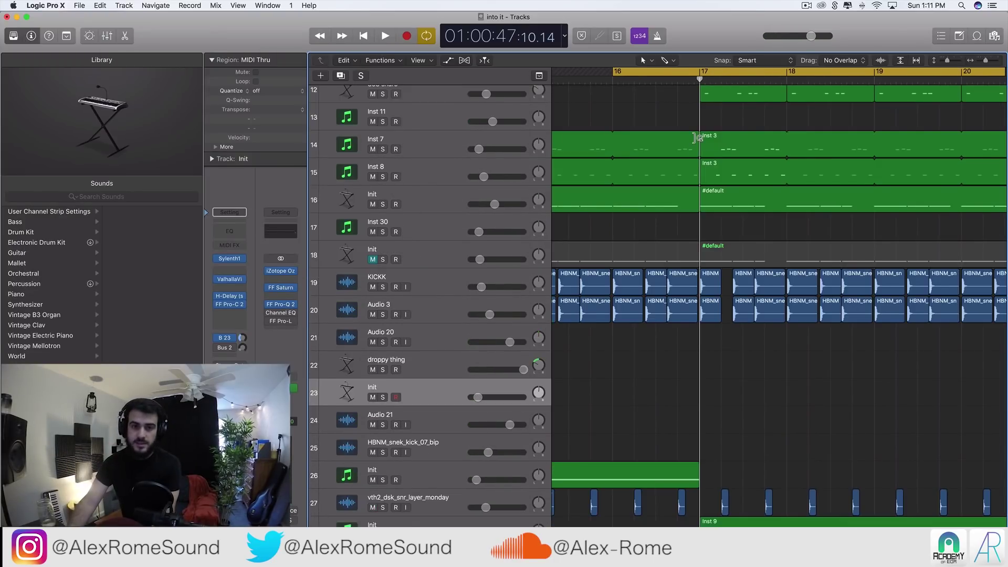
{"action": "mouse_move", "coordinate": [700, 81]}
{"action": "left_mouse_down"}
{"action": "mouse_move", "coordinate": [688, 81]}
{"action": "mouse_move", "coordinate": [700, 82]}
{"action": "left_mouse_up"}
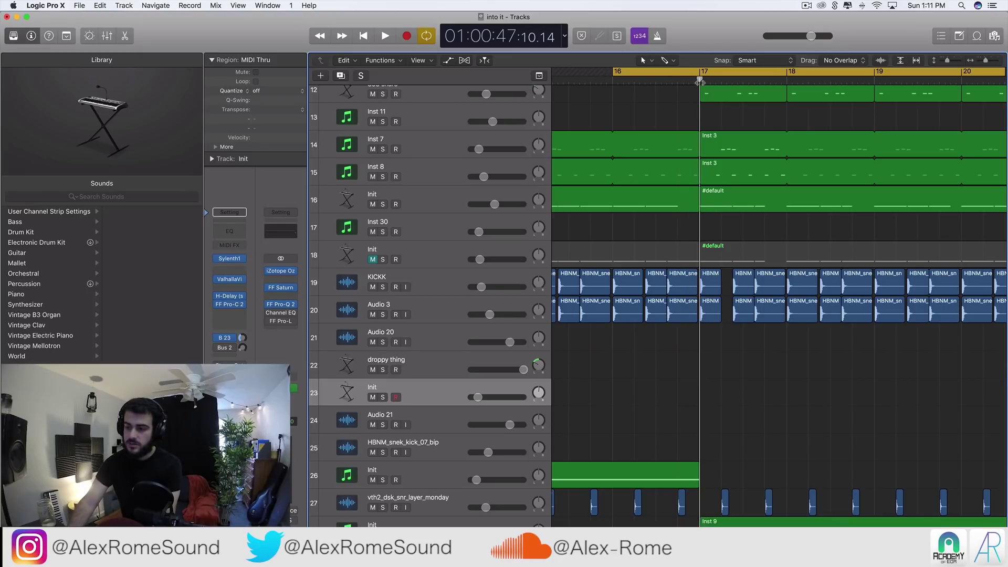
{"action": "key", "text": "space"}
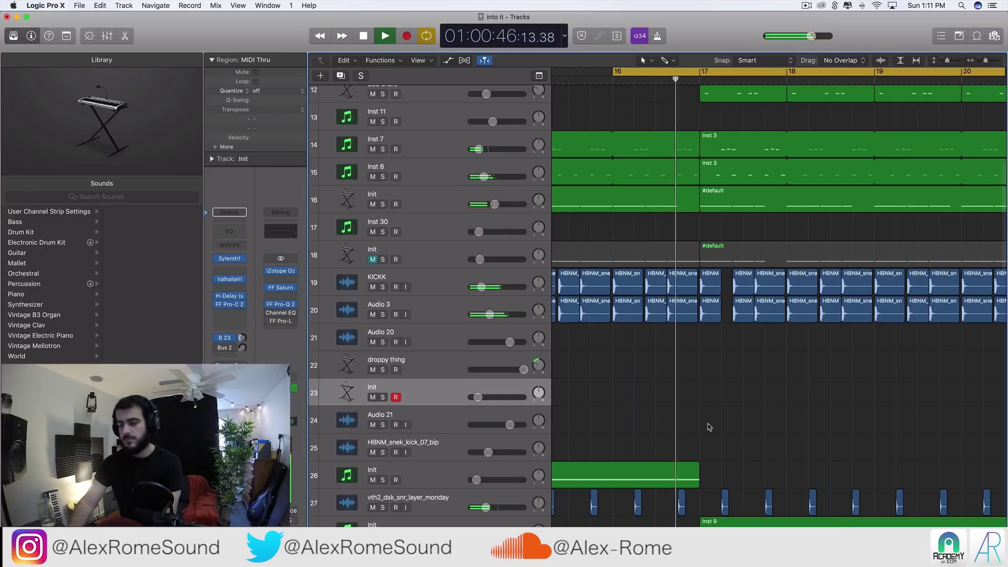
{"action": "key", "text": "space"}
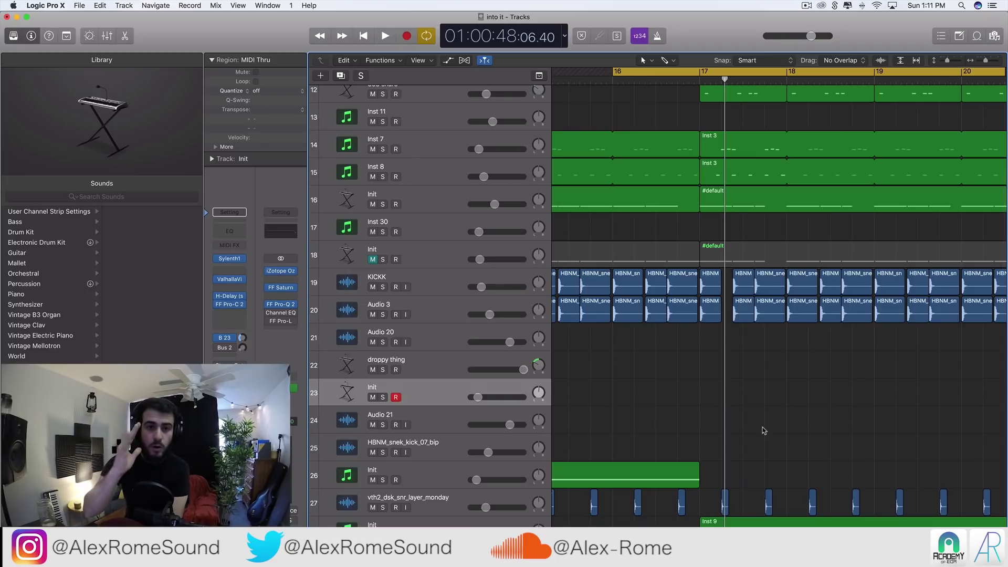
Step: Delete the kick regions on the first beat of bar 17 from the KICKK and Audio 3 tracks, and play the passage
{"action": "right_click", "coordinate": [697, 399]}
{"action": "left_click", "coordinate": [672, 402]}
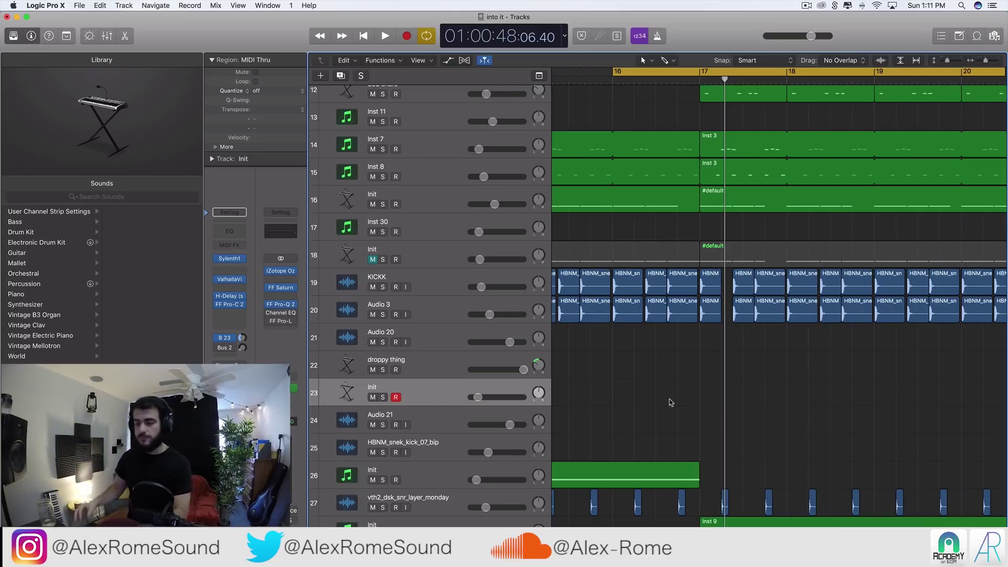
{"action": "left_click_drag", "start_coordinate": [710, 353], "coordinate": [713, 289]}
{"action": "key", "text": "Delete"}
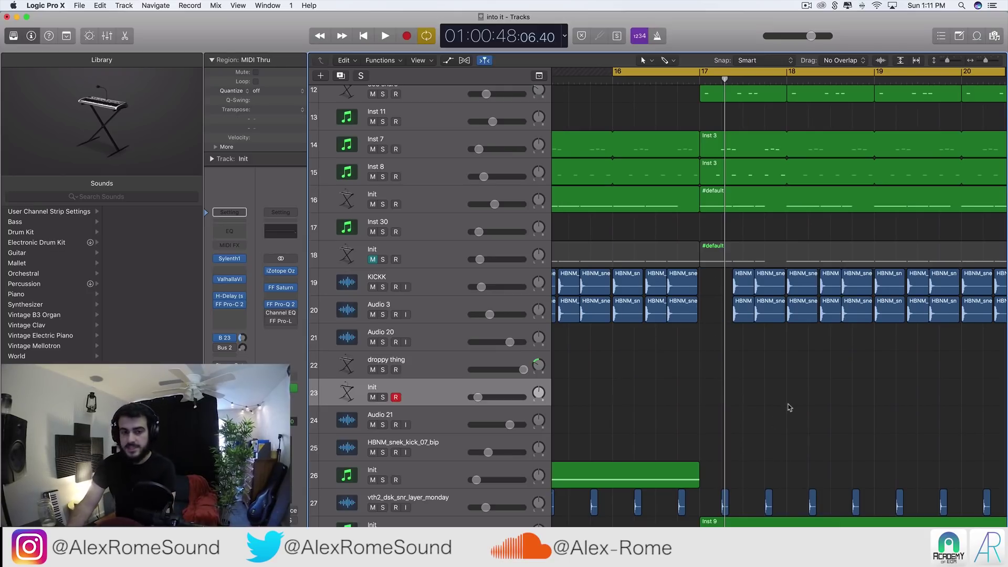
{"action": "key", "text": "space"}
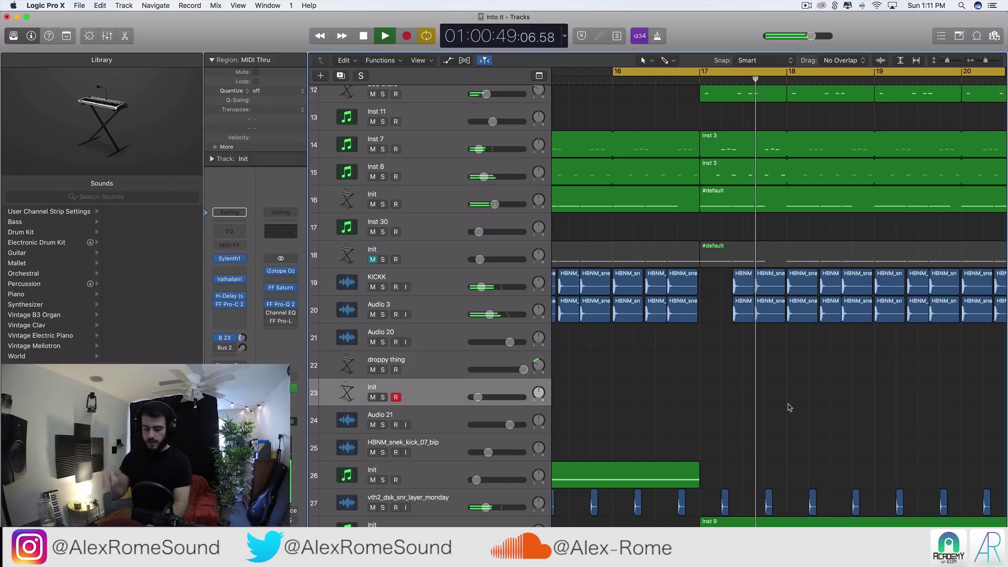
{"action": "key", "text": "space"}
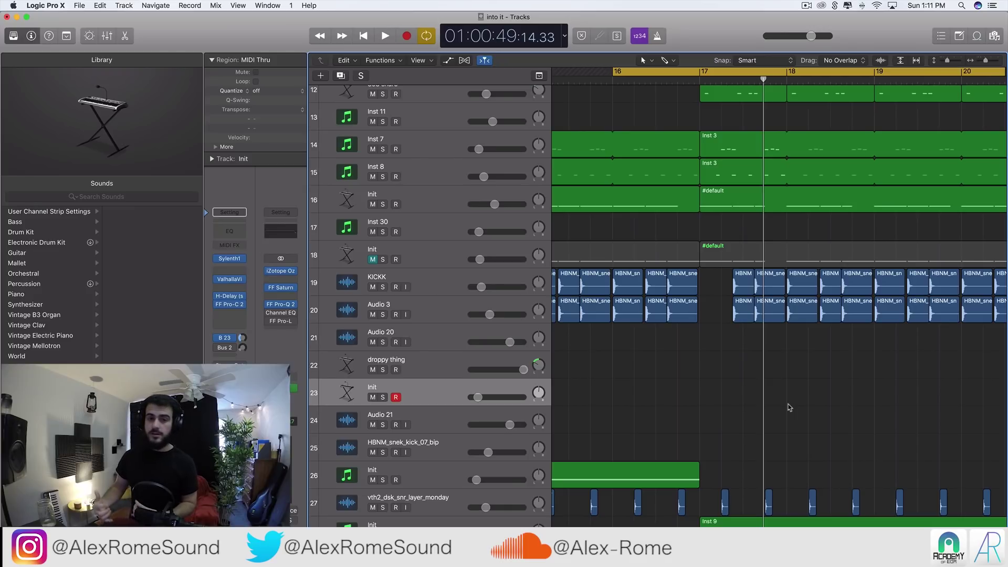
Step: Delete the first note at bar 17 in the #default region on track 16, and play the passage
{"action": "double_click", "coordinate": [744, 200]}
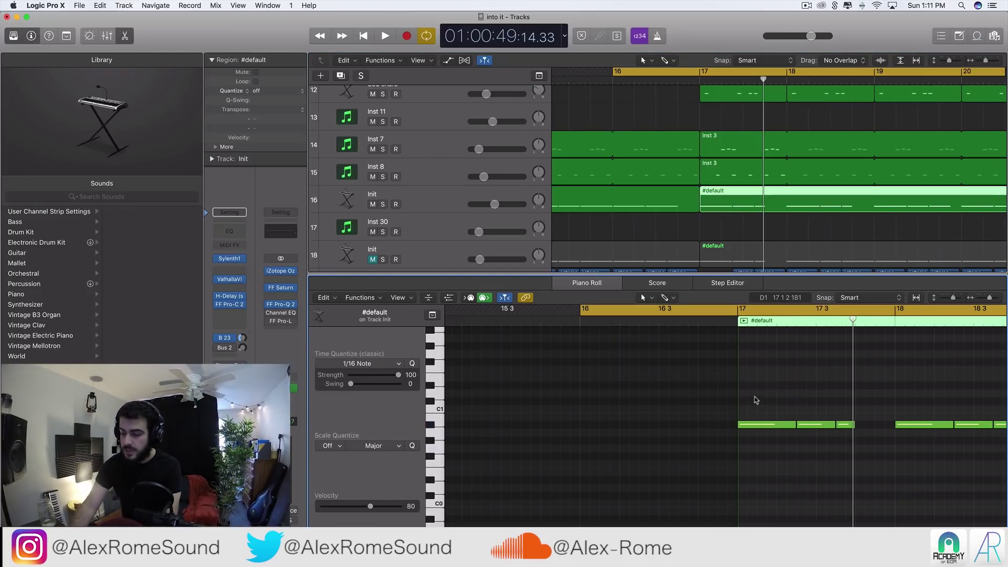
{"action": "key", "text": "Delete"}
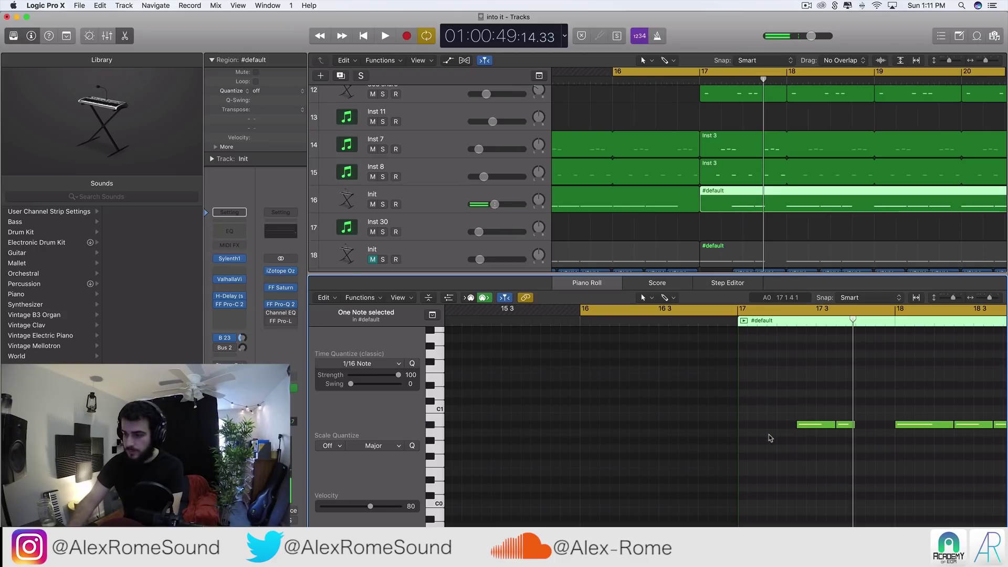
{"action": "left_click_drag", "start_coordinate": [716, 274], "coordinate": [716, 528]}
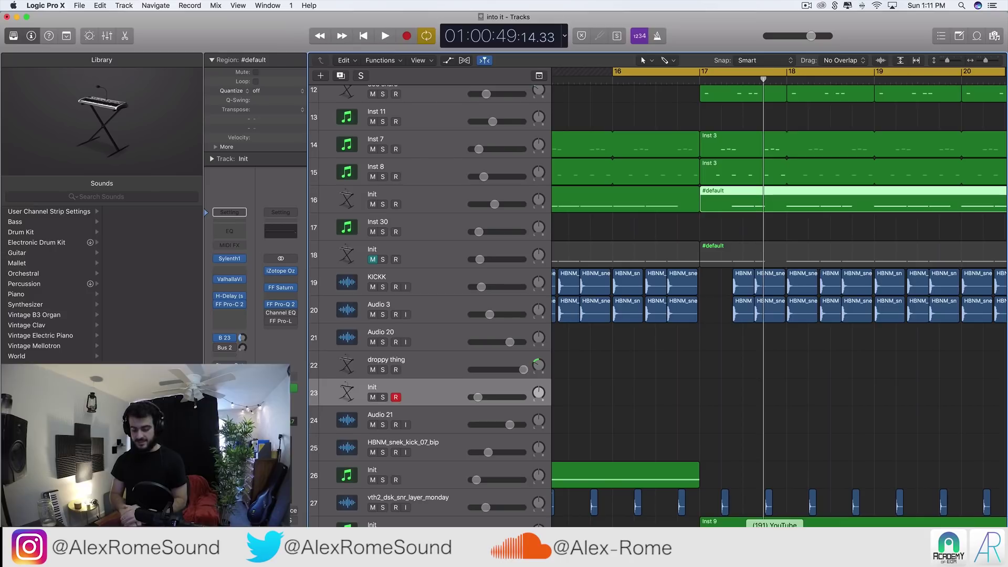
{"action": "key", "text": "space"}
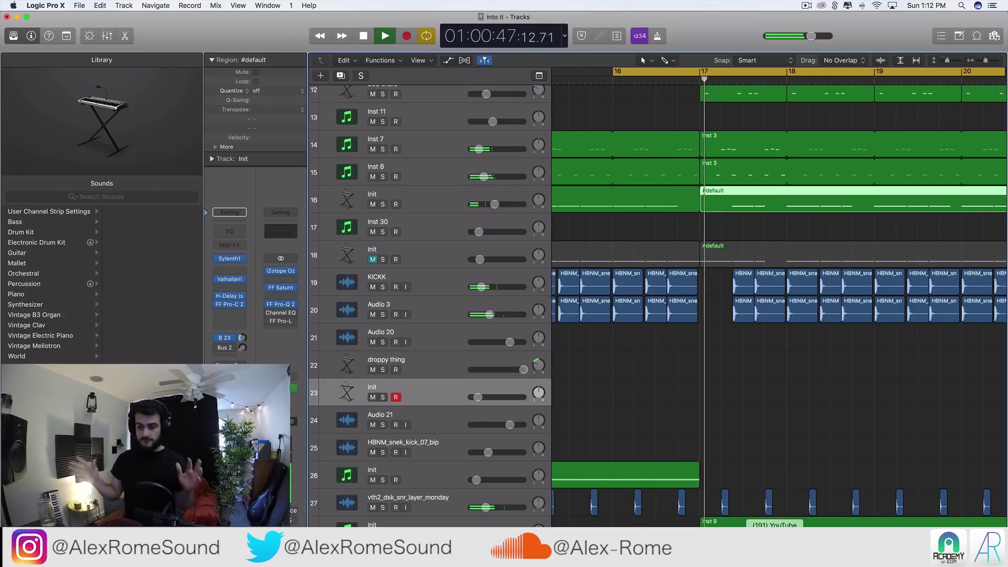
{"action": "key", "text": "space"}
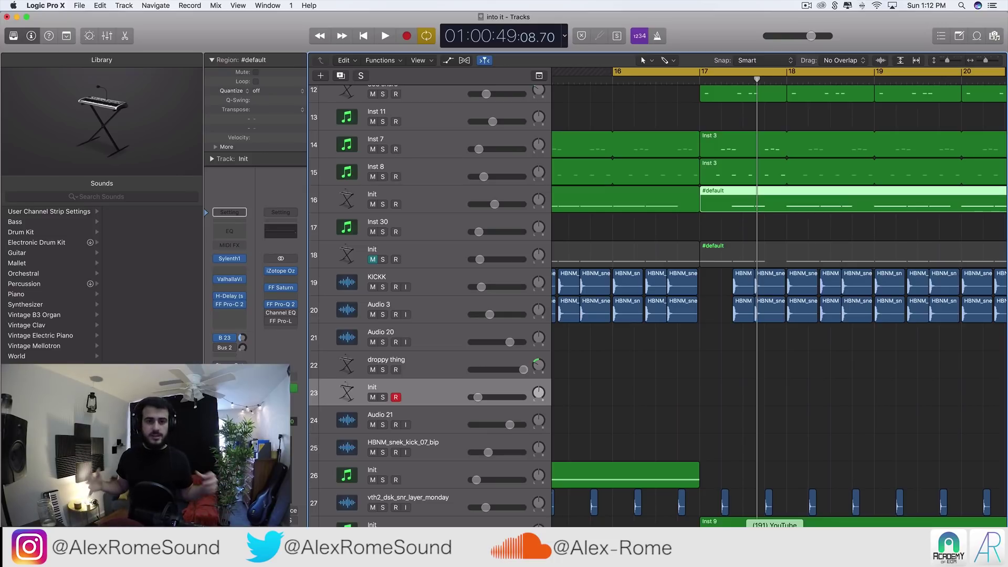
Step: Create an empty one-bar region at bar 17 on the droppy thing track
{"action": "key", "text": "super+Right"}
{"action": "left_click", "coordinate": [603, 367], "text": "super"}
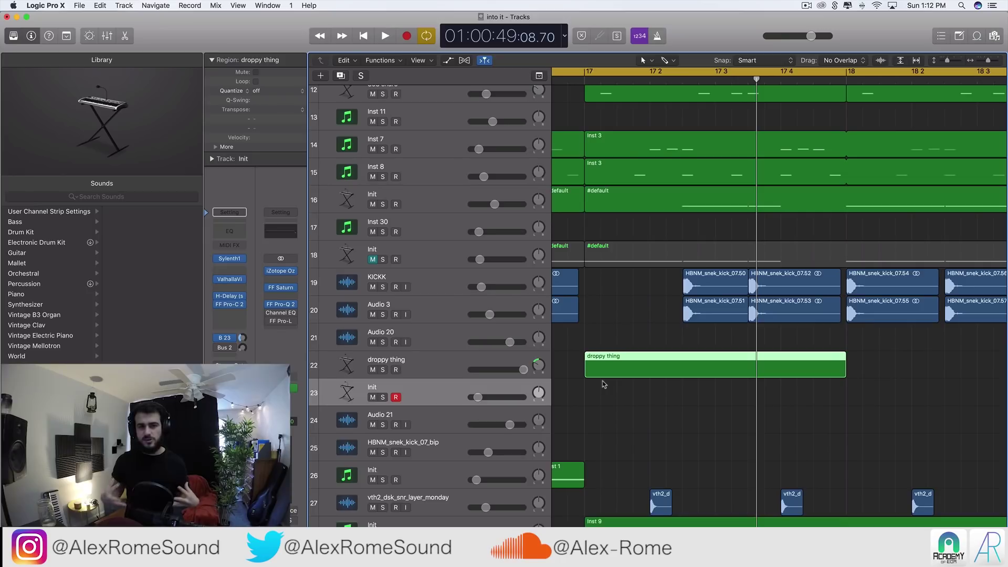
{"action": "left_click", "coordinate": [604, 370]}
Step: Add one new software instrument track directly below the droppy thing track
{"action": "key", "text": "alt+cmd+n"}
{"action": "left_click", "coordinate": [434, 46]}
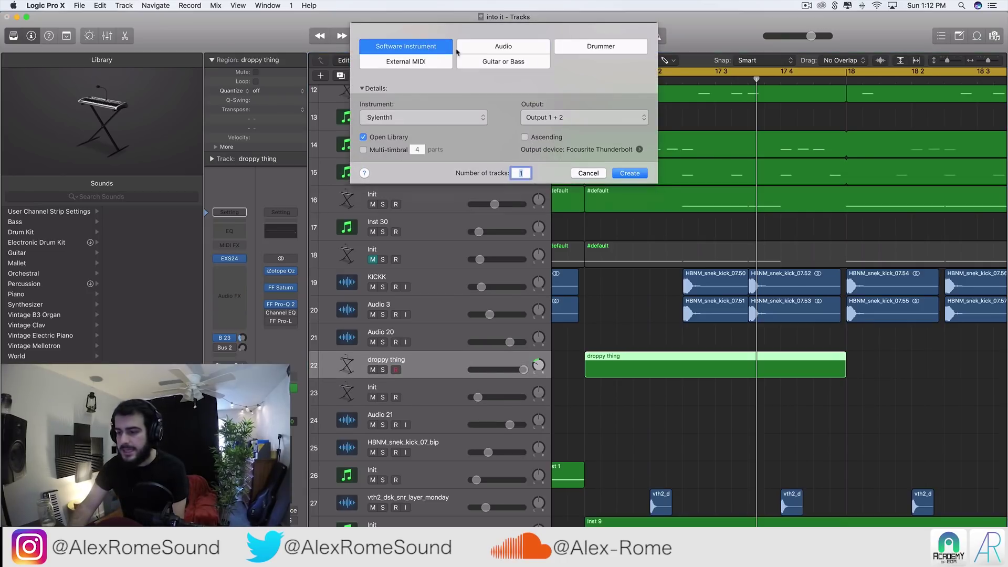
{"action": "left_click", "coordinate": [632, 174]}
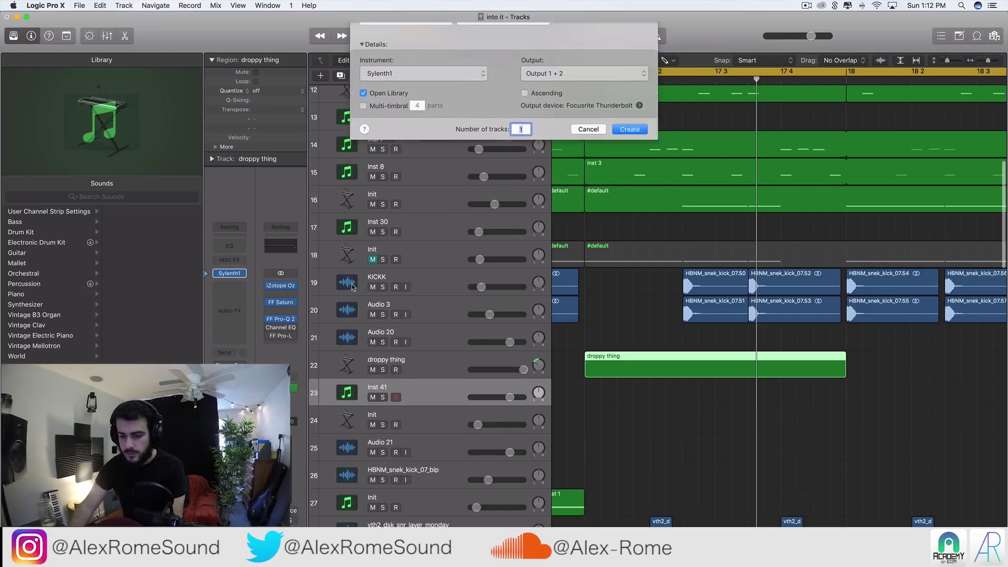
Step: Replace the new track's Sylenth1 with EXS24 and load the droppy thing sampler instrument
{"action": "left_click", "coordinate": [244, 273]}
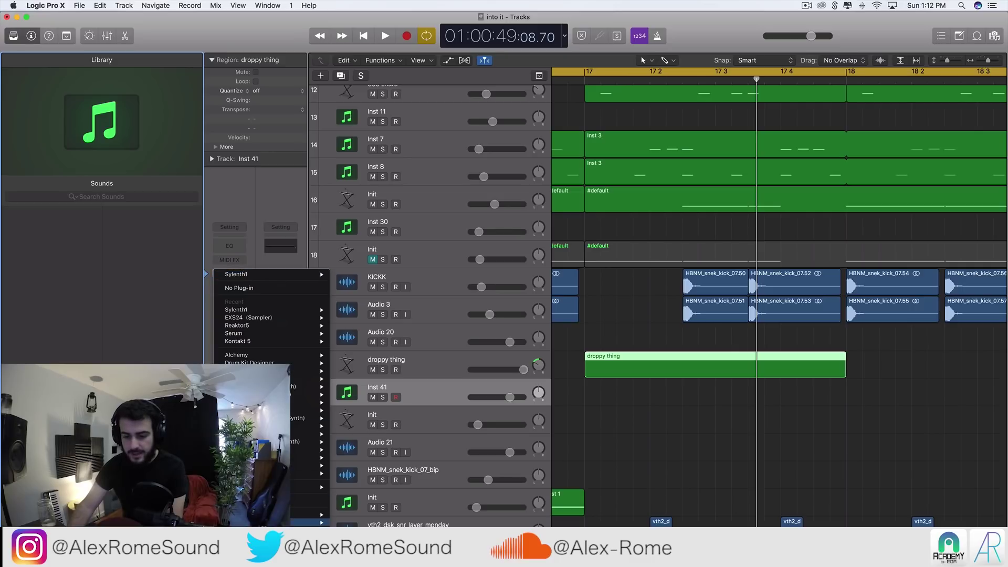
{"action": "mouse_move", "coordinate": [315, 425]}
{"action": "left_click", "coordinate": [351, 434]}
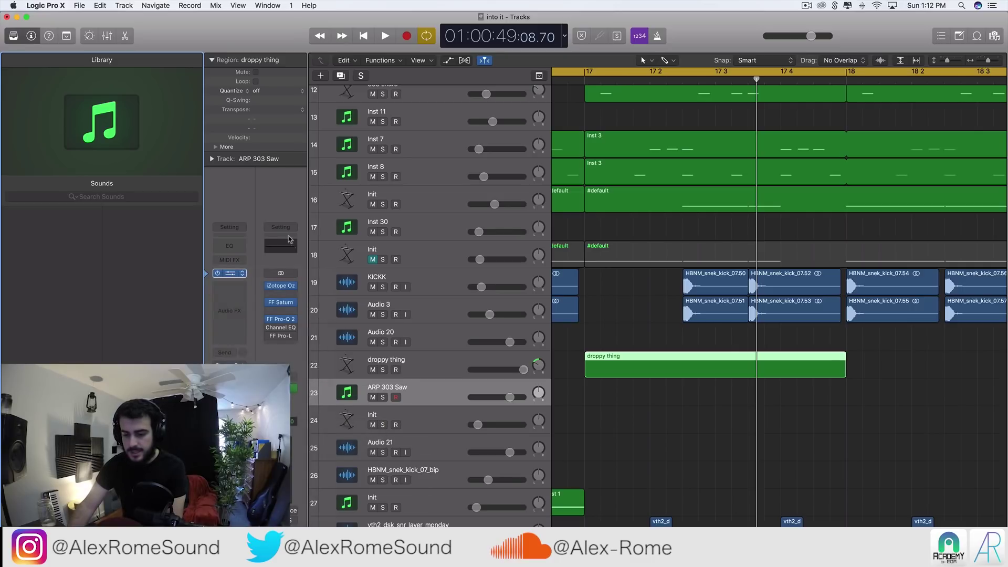
{"action": "left_click", "coordinate": [230, 273]}
{"action": "left_click", "coordinate": [267, 87]}
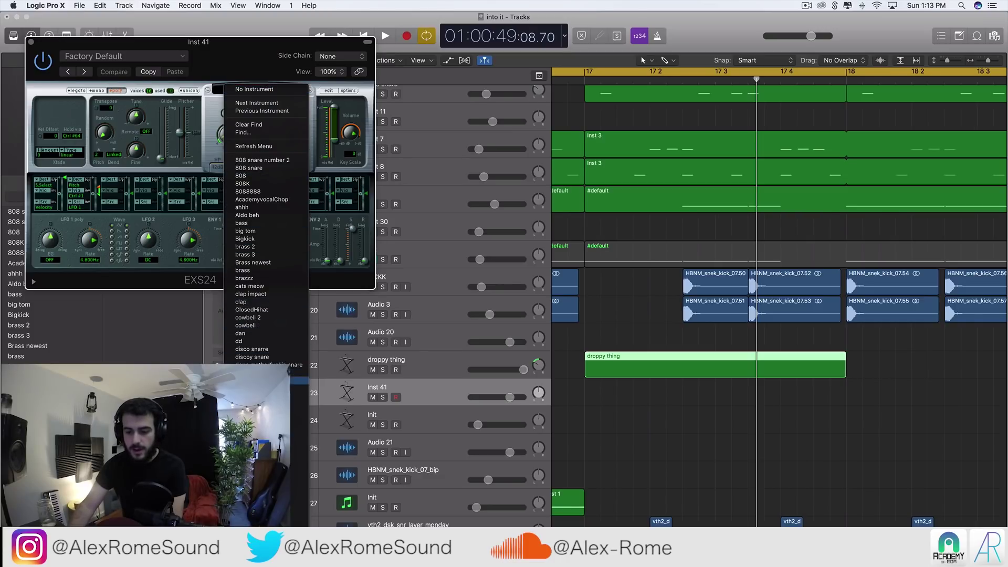
{"action": "left_click", "coordinate": [291, 373]}
{"action": "left_click", "coordinate": [31, 42]}
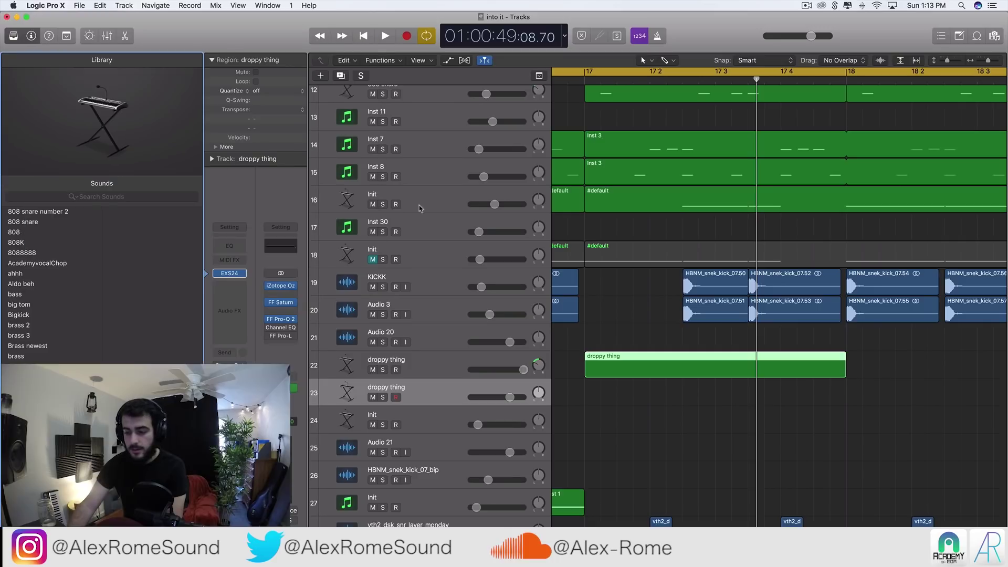
Step: Create a one-bar region at bar 17 on the new droppy thing track, open its notes for editing, and audition a pitch
{"action": "left_click", "coordinate": [594, 397]}
{"action": "double_click", "coordinate": [610, 398]}
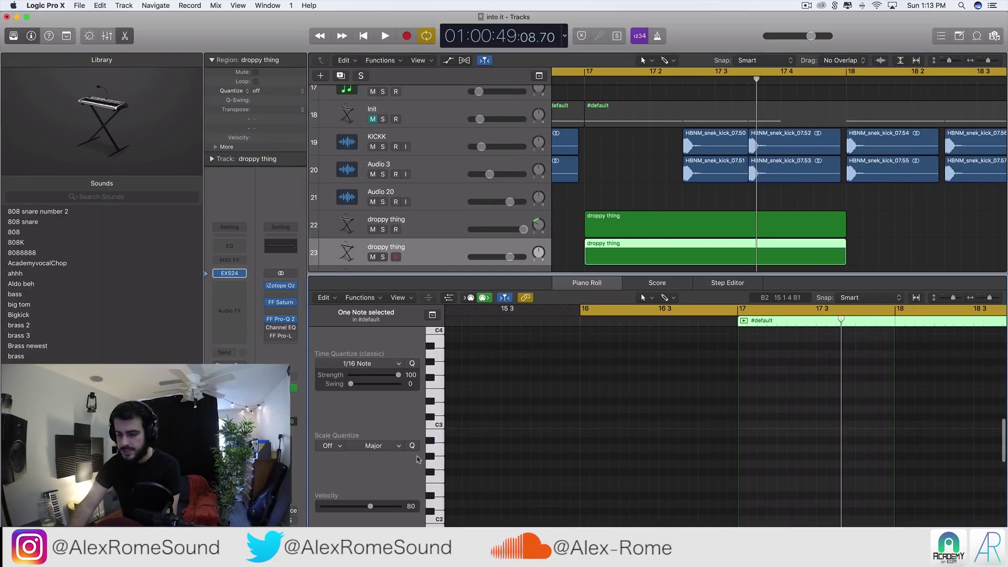
{"action": "left_click", "coordinate": [436, 456]}
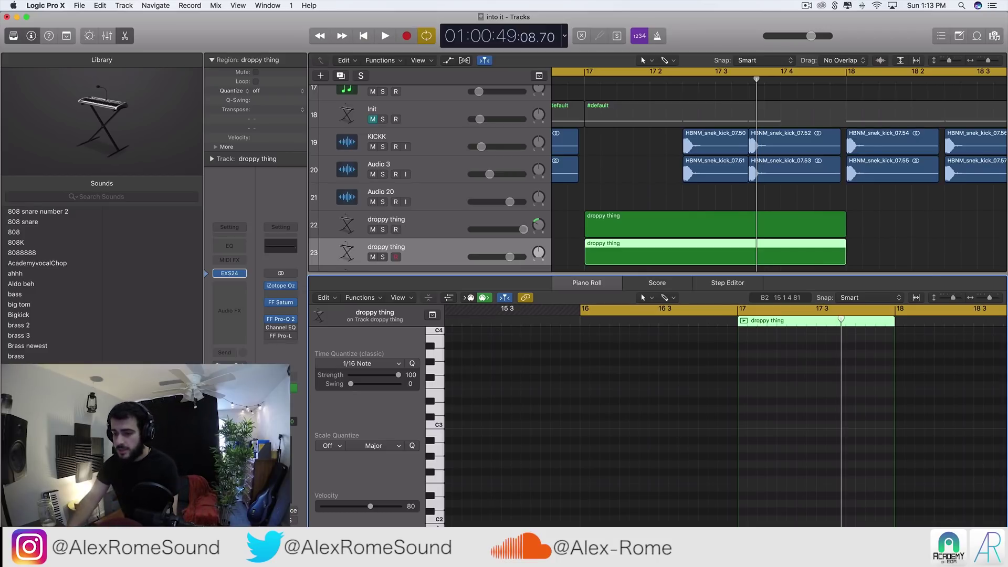
Step: Set the cycle over the kick gap at bar 17 and add a note of that length to the lower droppy thing region
{"action": "scroll", "coordinate": [653, 129], "scroll_direction": "left", "scroll_amount": 5}
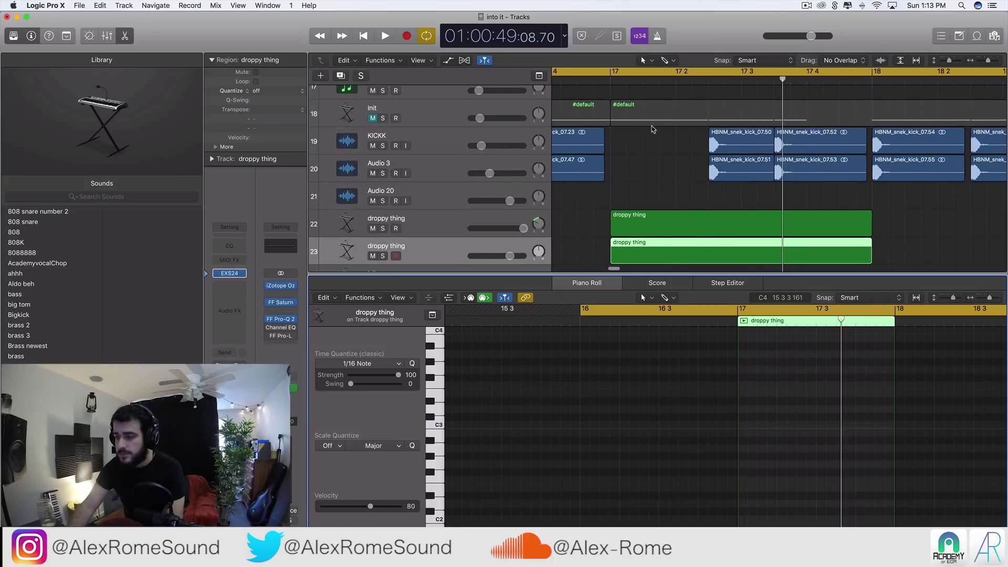
{"action": "scroll", "coordinate": [653, 128], "scroll_direction": "right", "scroll_amount": 1}
{"action": "left_click_drag", "start_coordinate": [675, 70], "coordinate": [777, 70]}
{"action": "left_click", "coordinate": [679, 79]}
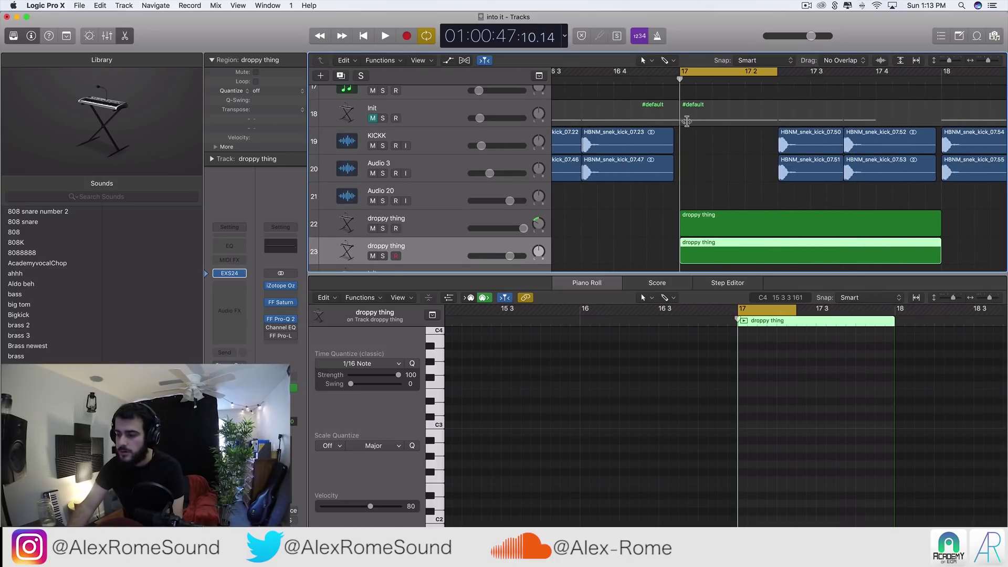
{"action": "scroll", "coordinate": [752, 424], "scroll_direction": "up", "scroll_amount": 3}
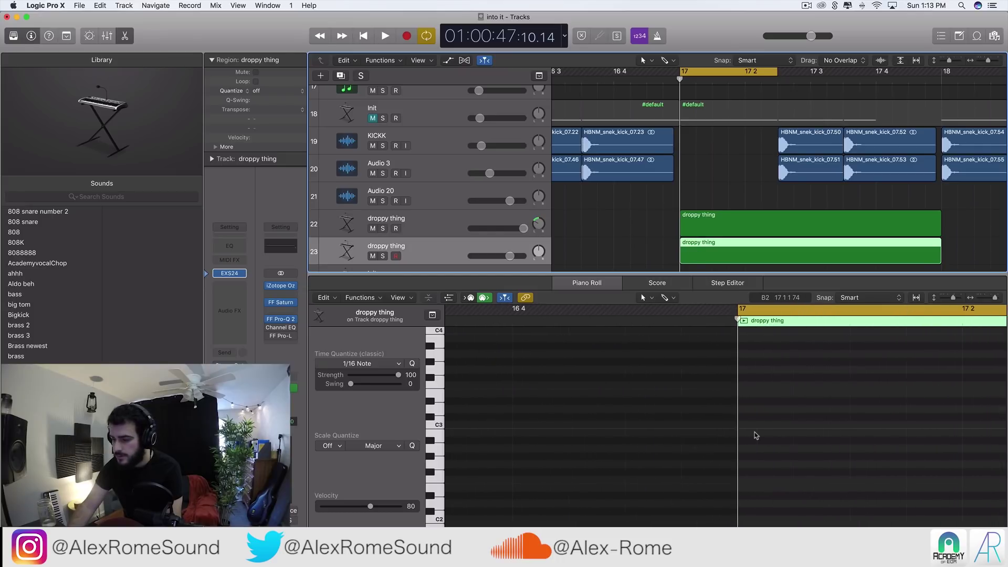
{"action": "mouse_move", "coordinate": [745, 368]}
{"action": "left_mouse_down"}
{"action": "mouse_move", "coordinate": [754, 480]}
{"action": "mouse_move", "coordinate": [755, 464]}
{"action": "left_mouse_up"}
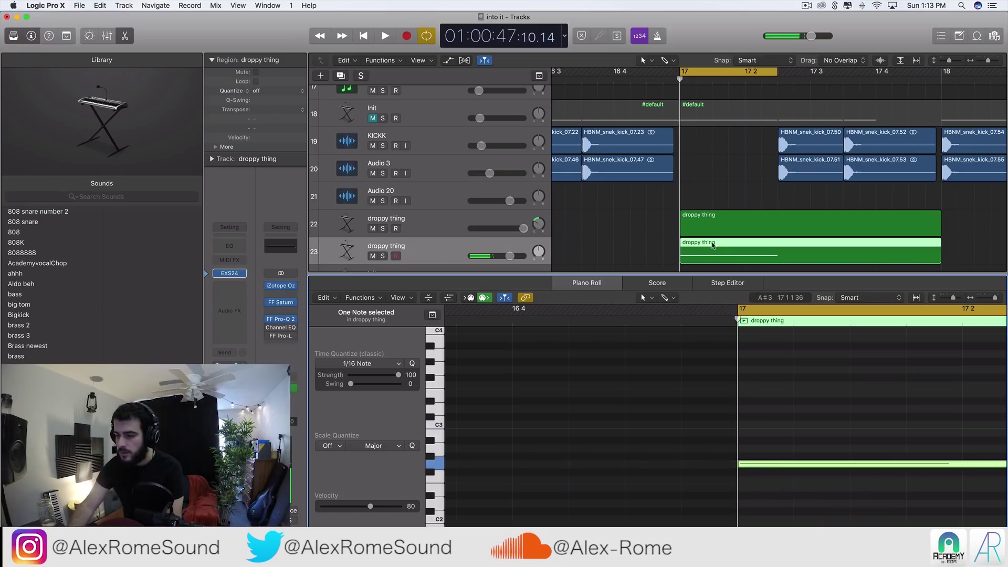
Step: Enlarge the arrangement area, set the cycle from bar 16 to past bar 18, and audition the drop
{"action": "left_click_drag", "start_coordinate": [718, 276], "coordinate": [719, 453]}
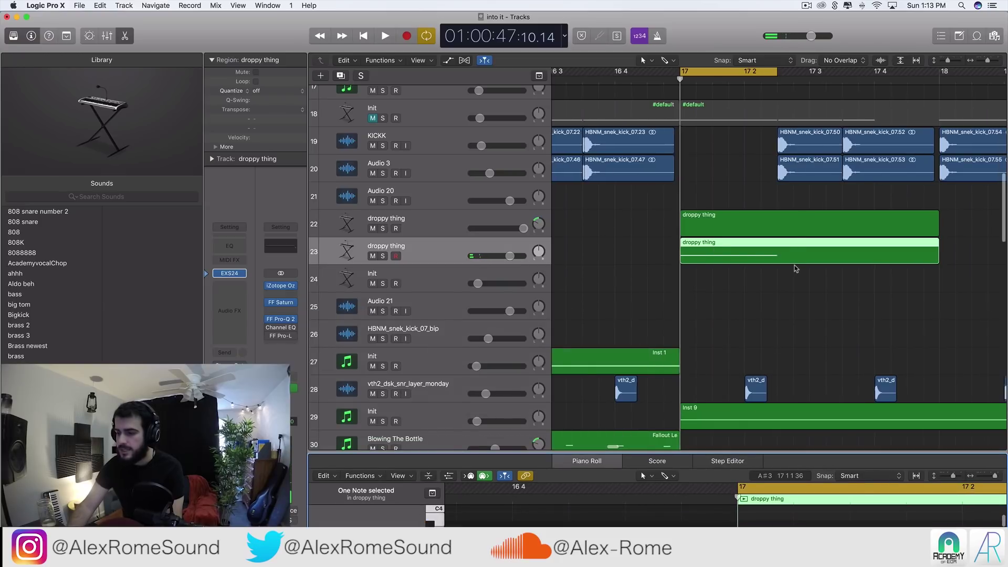
{"action": "key", "text": "super+Left"}
{"action": "key", "text": "super+Left"}
{"action": "key", "text": "super+Left"}
{"action": "left_click_drag", "start_coordinate": [616, 78], "coordinate": [799, 72]}
{"action": "key", "text": "space"}
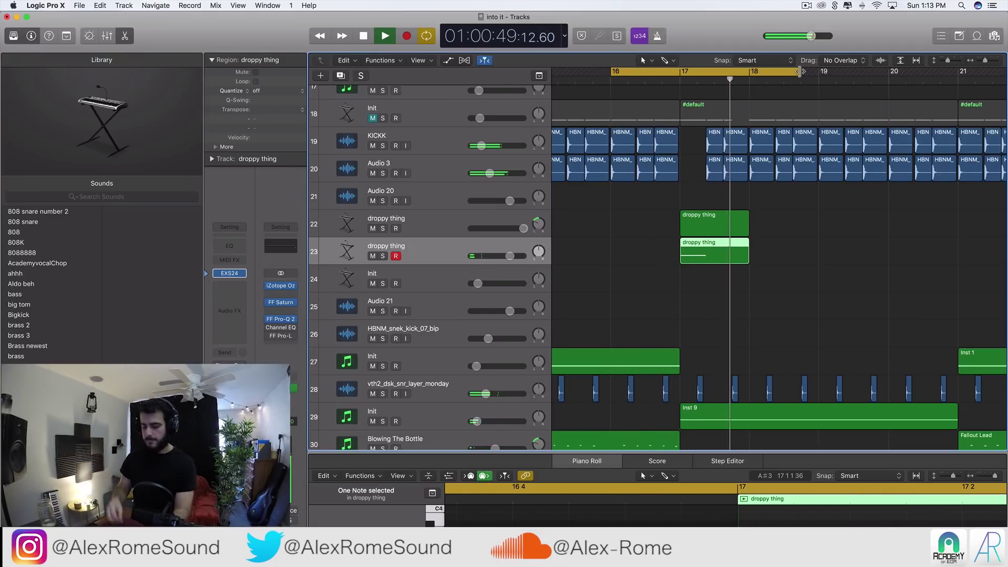
{"action": "key", "text": "space"}
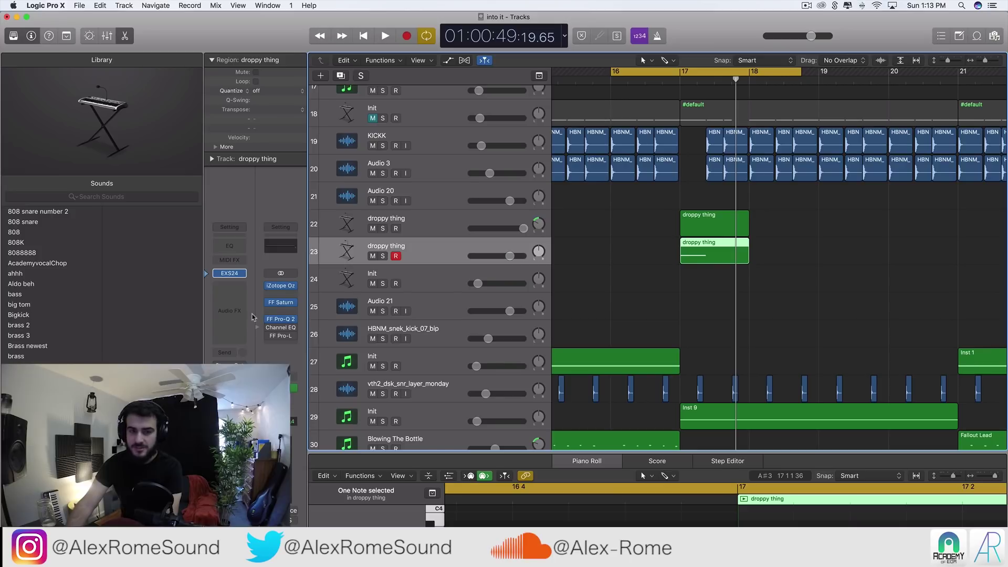
Step: Add a Bus 23 send to the lower droppy thing track at -16.6 dB
{"action": "left_click", "coordinate": [235, 352]}
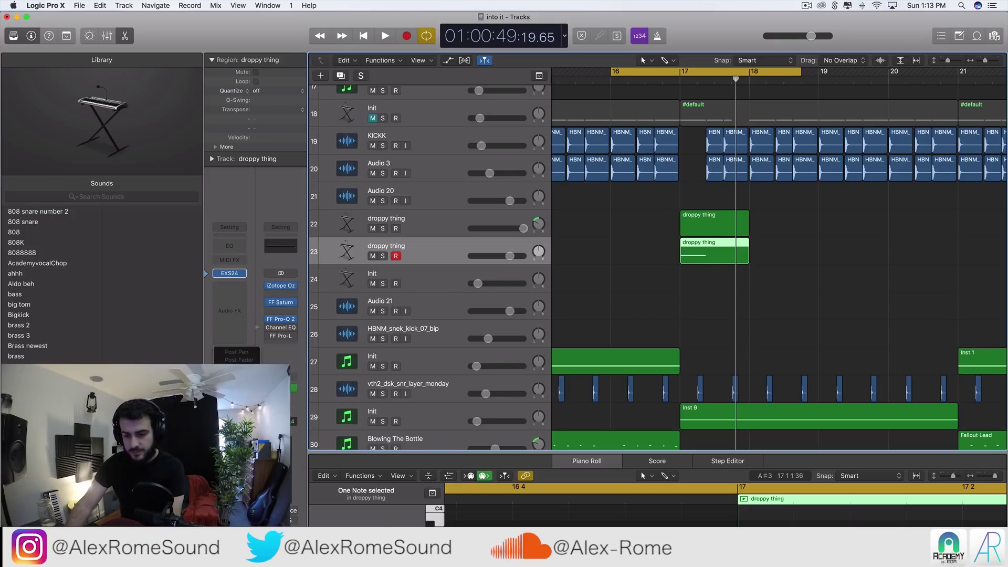
{"action": "left_click", "coordinate": [315, 396]}
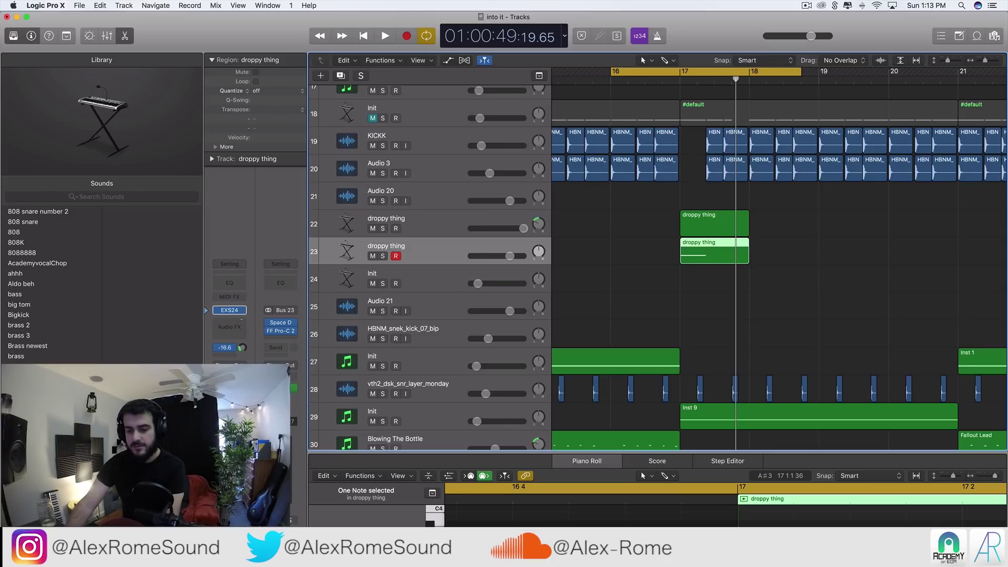
Step: Cycle bar 17, solo the lower droppy thing track for playback, and raise its volume slightly
{"action": "left_click_drag", "start_coordinate": [682, 68], "coordinate": [749, 69]}
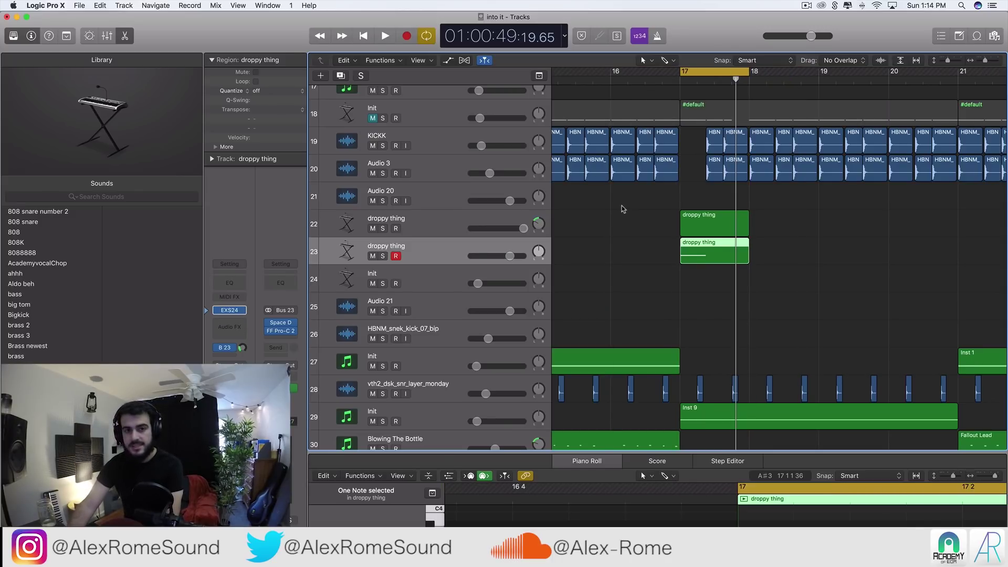
{"action": "left_click", "coordinate": [383, 256]}
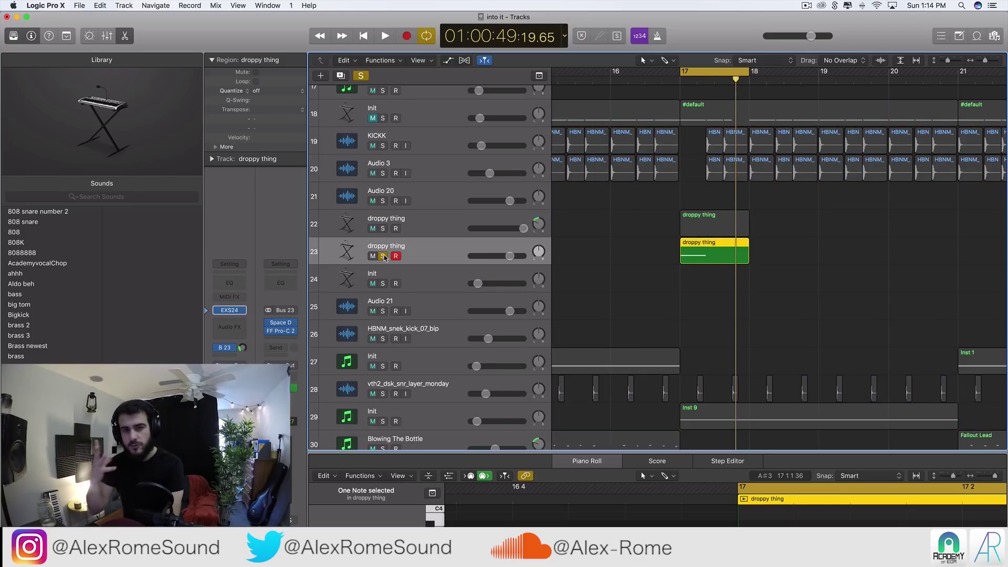
{"action": "key", "text": "space"}
{"action": "key", "text": "space"}
{"action": "left_click_drag", "start_coordinate": [509, 256], "coordinate": [519, 257]}
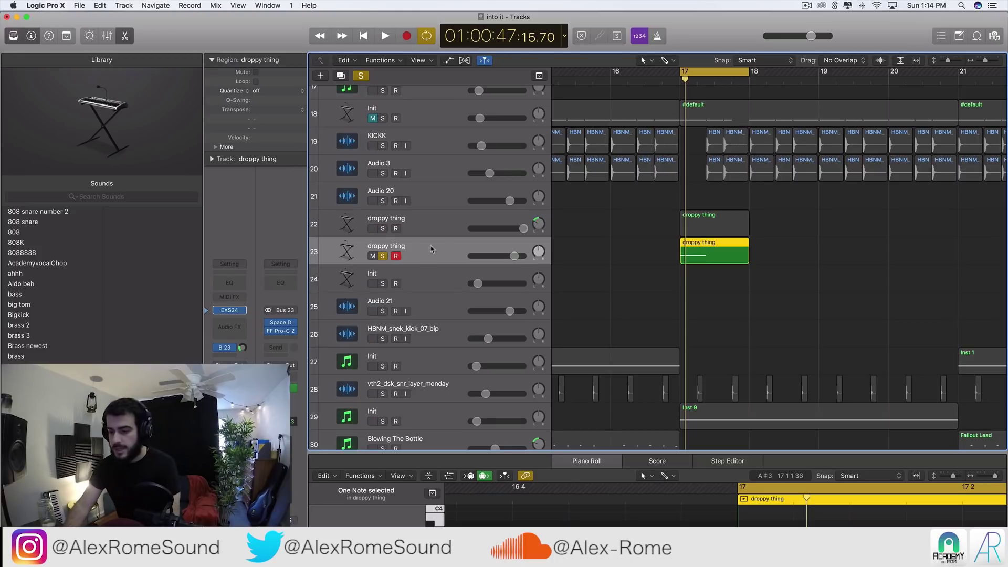
Step: Compare the soloed droppy thing sound with and without its Bus 23 send
{"action": "key", "text": "space"}
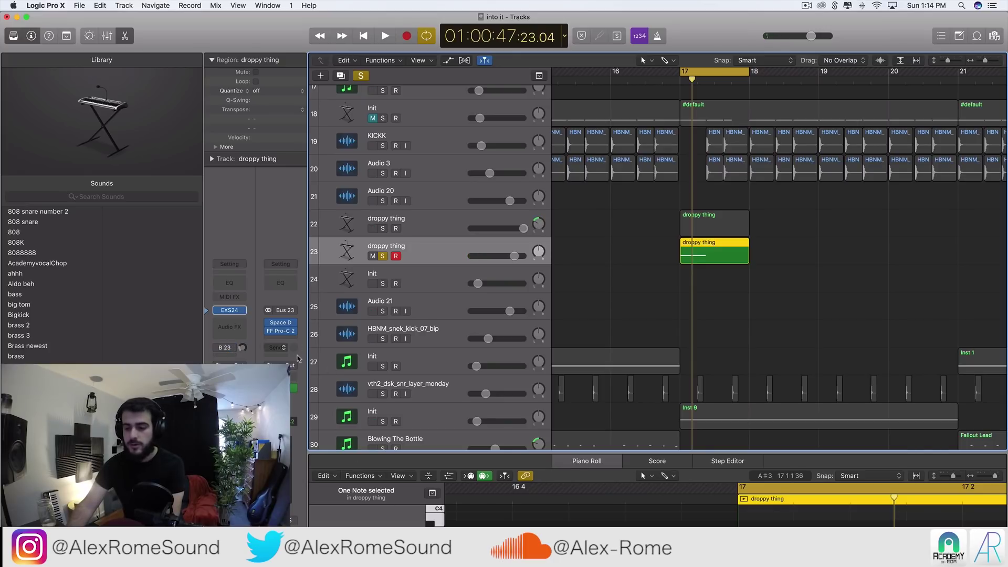
{"action": "key", "text": "space"}
{"action": "key", "text": "space"}
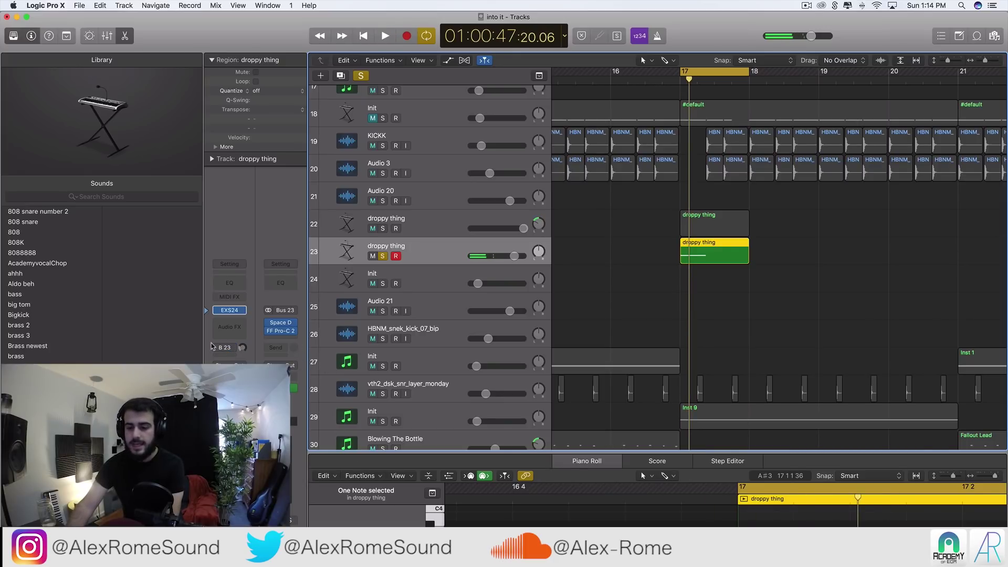
{"action": "key", "text": "space"}
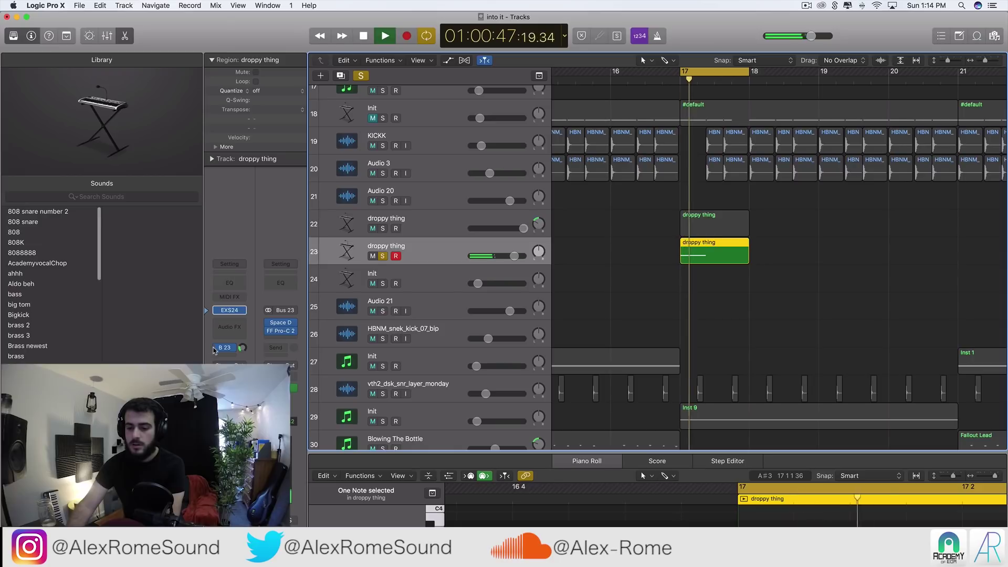
{"action": "key", "text": "space"}
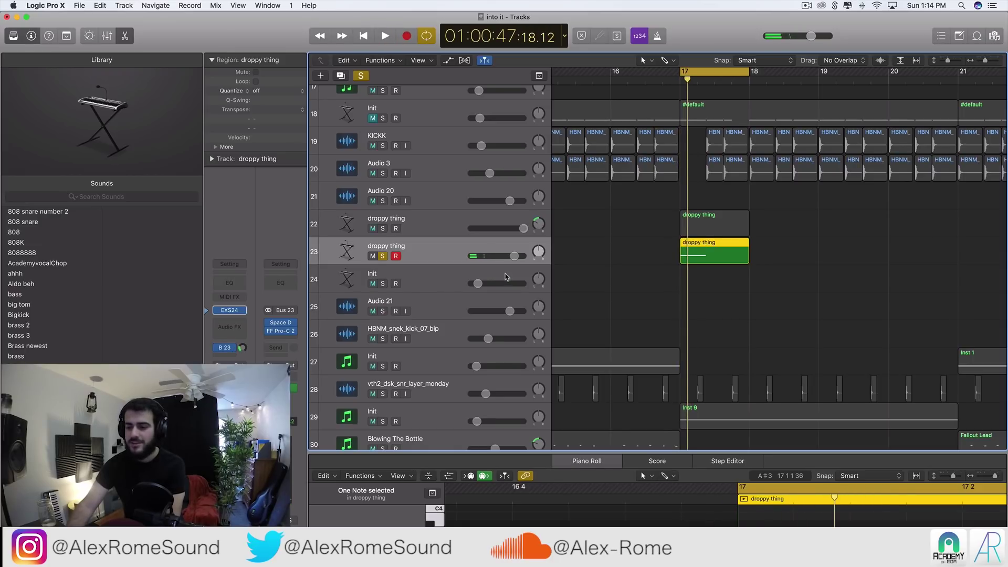
Step: Unsolo the lower droppy thing track and set its volume to -4.9 dB while cycling bars 16 to 20
{"action": "left_click_drag", "start_coordinate": [512, 255], "coordinate": [497, 255]}
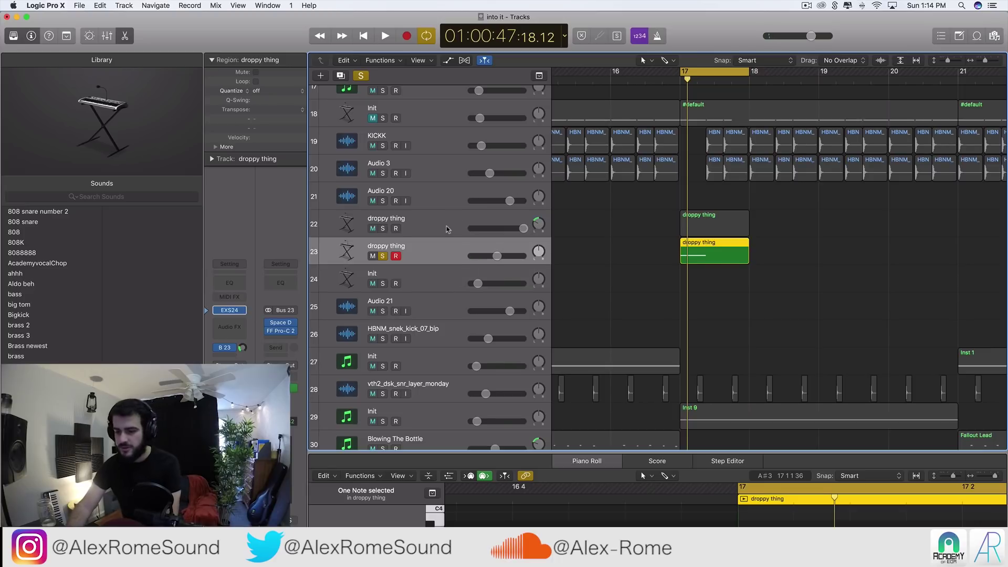
{"action": "left_click", "coordinate": [379, 256]}
{"action": "scroll", "coordinate": [698, 181], "scroll_direction": "left", "scroll_amount": 2}
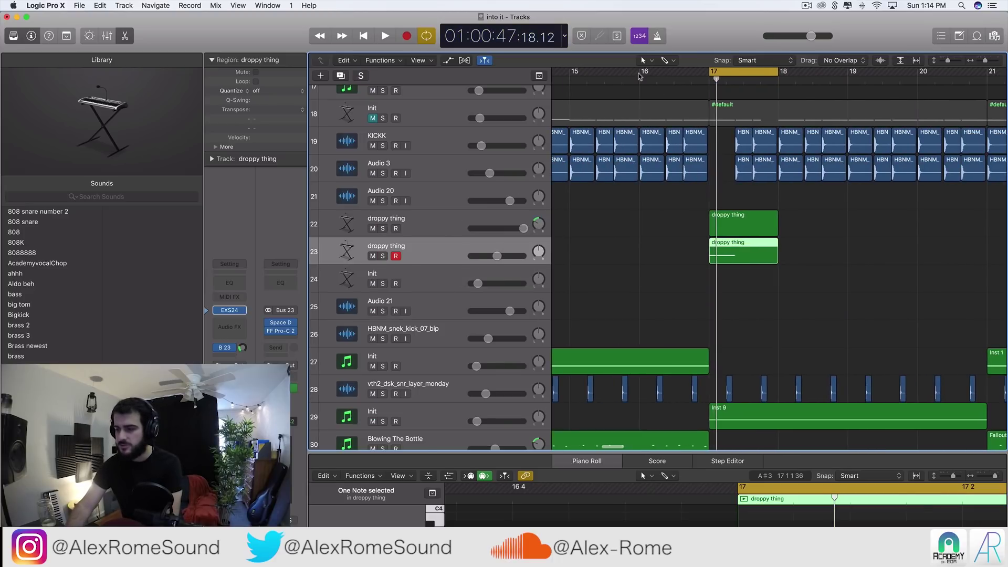
{"action": "left_click_drag", "start_coordinate": [640, 76], "coordinate": [910, 79]}
{"action": "key", "text": "space"}
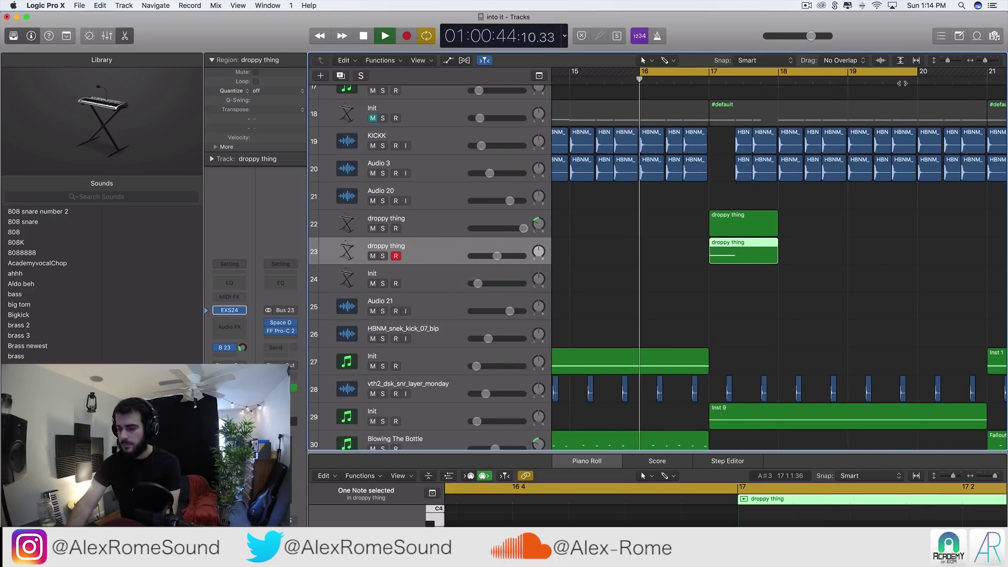
{"action": "left_click", "coordinate": [803, 283]}
{"action": "scroll", "coordinate": [806, 282], "scroll_direction": "left", "scroll_amount": 1}
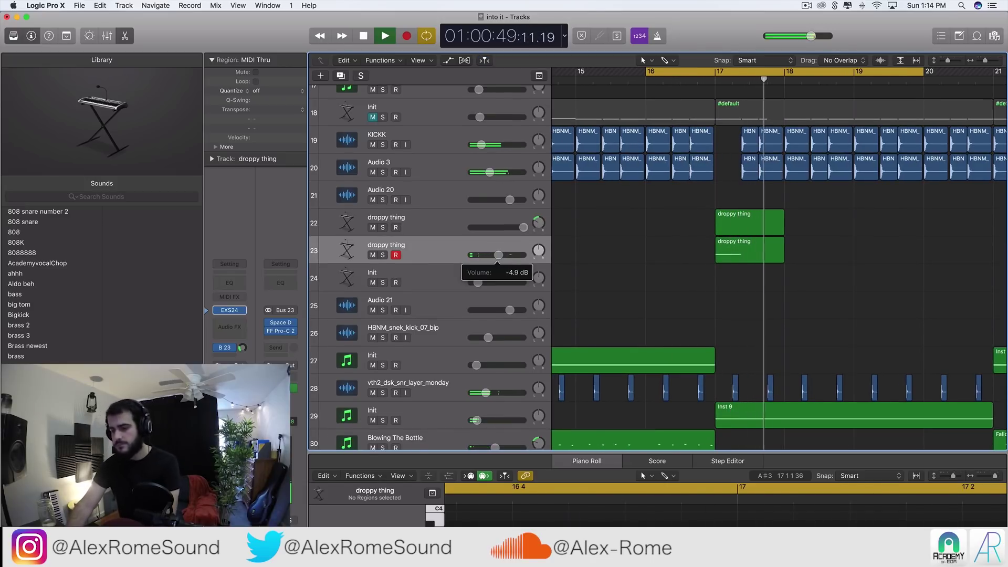
{"action": "key", "text": "space"}
Step: Cycle bars 48 to 55 and audition the second drop while reviewing its tracks
{"action": "key", "text": "super+Left"}
{"action": "key", "text": "super+Left"}
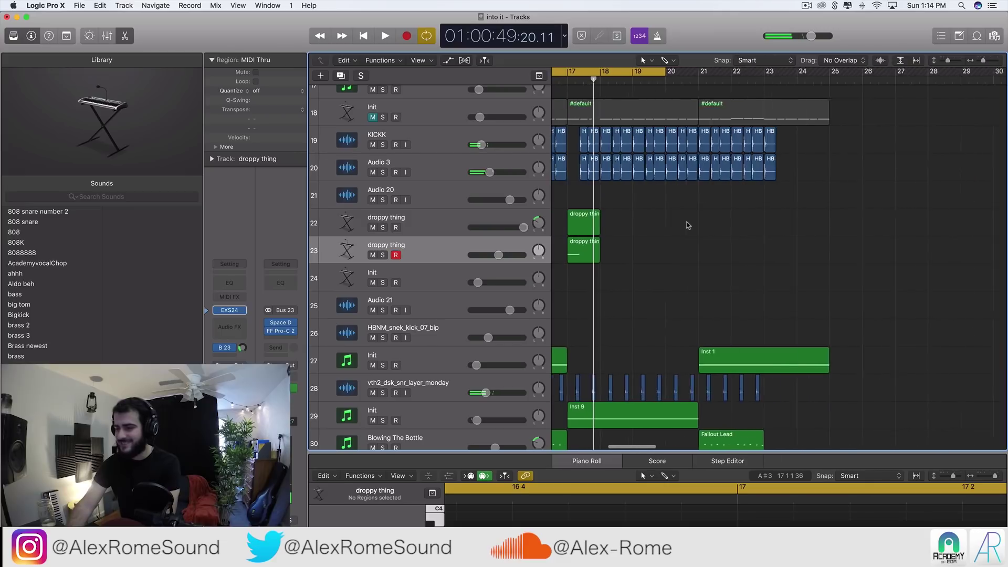
{"action": "scroll", "coordinate": [689, 225], "scroll_direction": "right", "scroll_amount": 15}
{"action": "scroll", "coordinate": [688, 226], "scroll_direction": "down", "scroll_amount": 3}
{"action": "scroll", "coordinate": [688, 225], "scroll_direction": "up", "scroll_amount": 15}
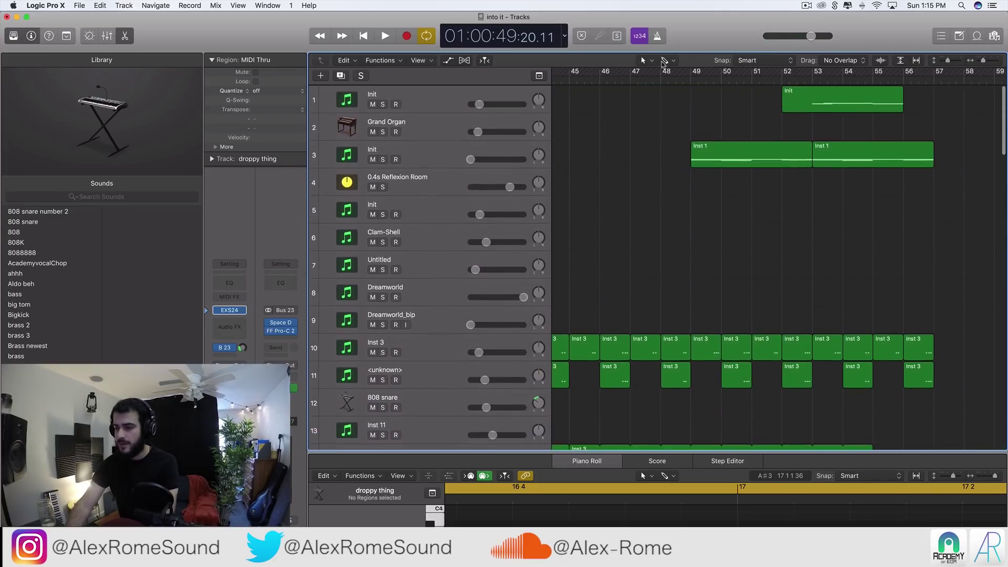
{"action": "left_click_drag", "start_coordinate": [663, 72], "coordinate": [871, 73]}
{"action": "key", "text": "space"}
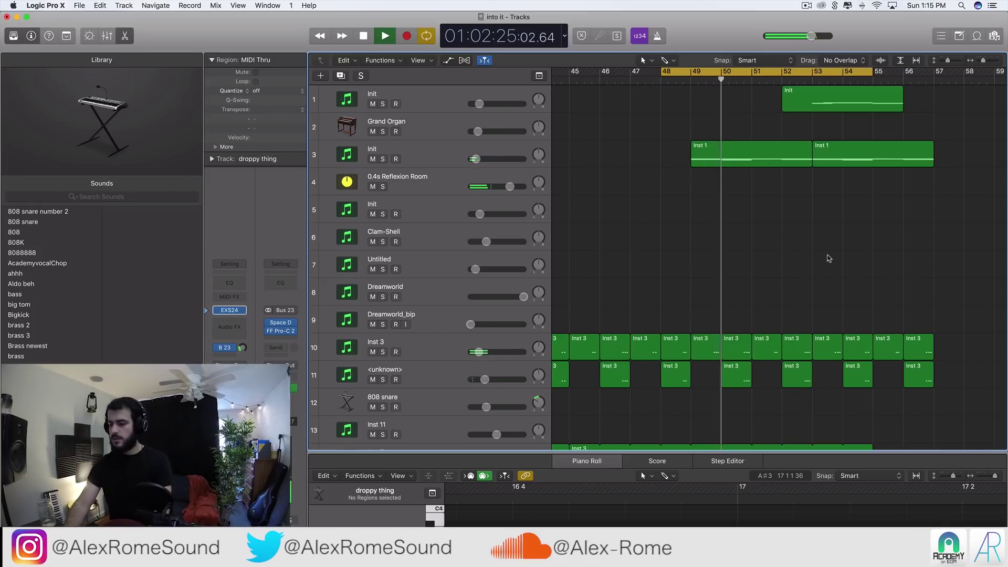
{"action": "scroll", "coordinate": [827, 257], "scroll_direction": "down", "scroll_amount": 4}
{"action": "scroll", "coordinate": [828, 264], "scroll_direction": "down", "scroll_amount": 15}
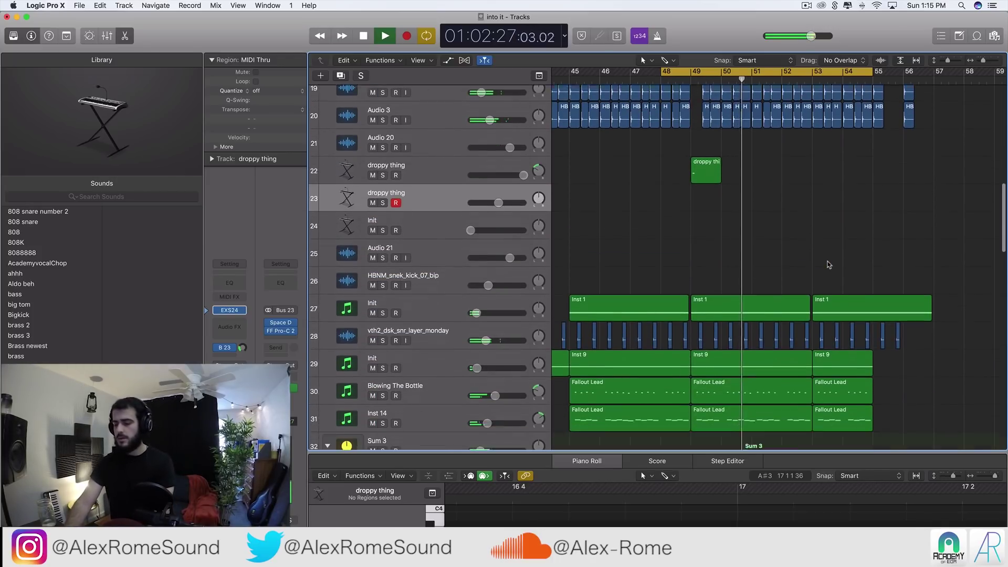
{"action": "scroll", "coordinate": [709, 106], "scroll_direction": "up", "scroll_amount": 1}
{"action": "scroll", "coordinate": [672, 106], "scroll_direction": "up", "scroll_amount": 1}
{"action": "key", "text": "space"}
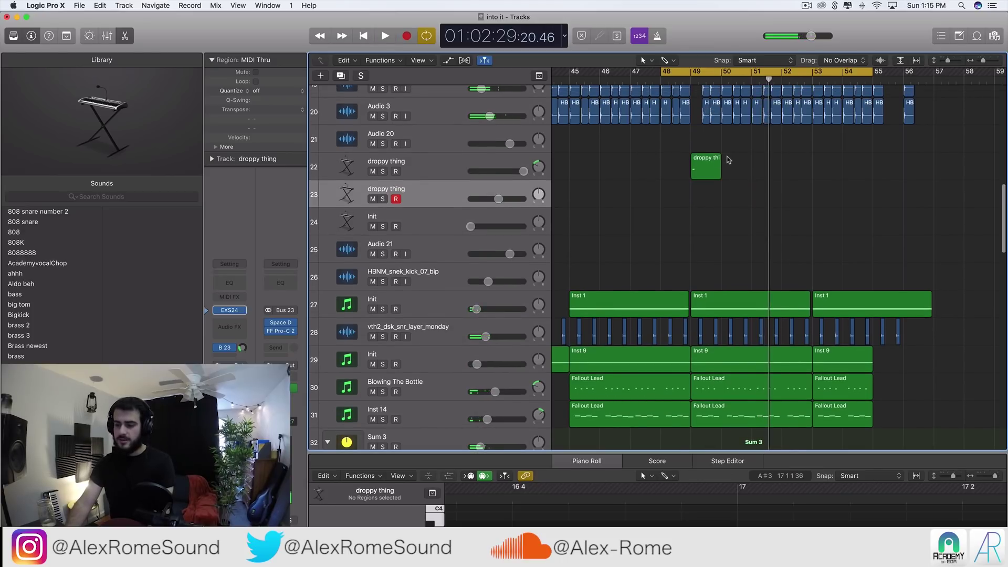
Step: Open the notes of the droppy thing region at bar 49 in the Piano Roll
{"action": "scroll", "coordinate": [729, 160], "scroll_direction": "up", "scroll_amount": 6}
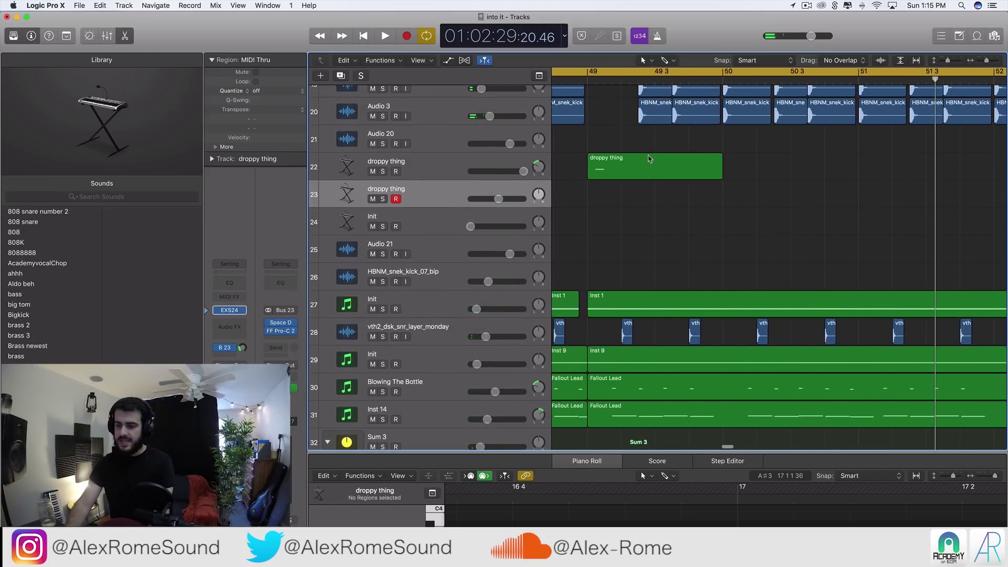
{"action": "left_click", "coordinate": [649, 159]}
{"action": "scroll", "coordinate": [651, 131], "scroll_direction": "left", "scroll_amount": 3}
{"action": "left_click", "coordinate": [609, 68]}
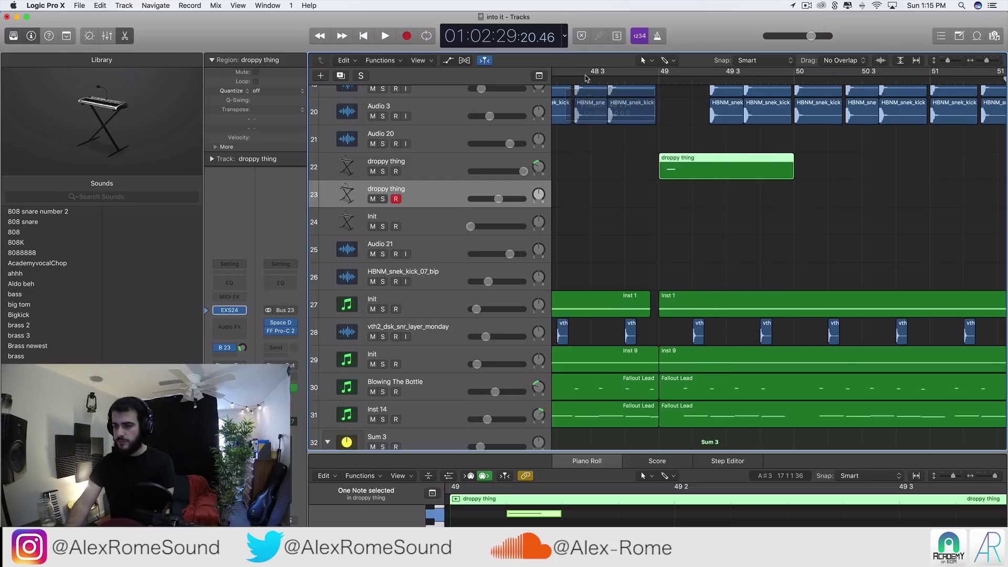
{"action": "scroll", "coordinate": [593, 73], "scroll_direction": "left", "scroll_amount": 3}
{"action": "left_click", "coordinate": [633, 73]}
{"action": "double_click", "coordinate": [794, 169]}
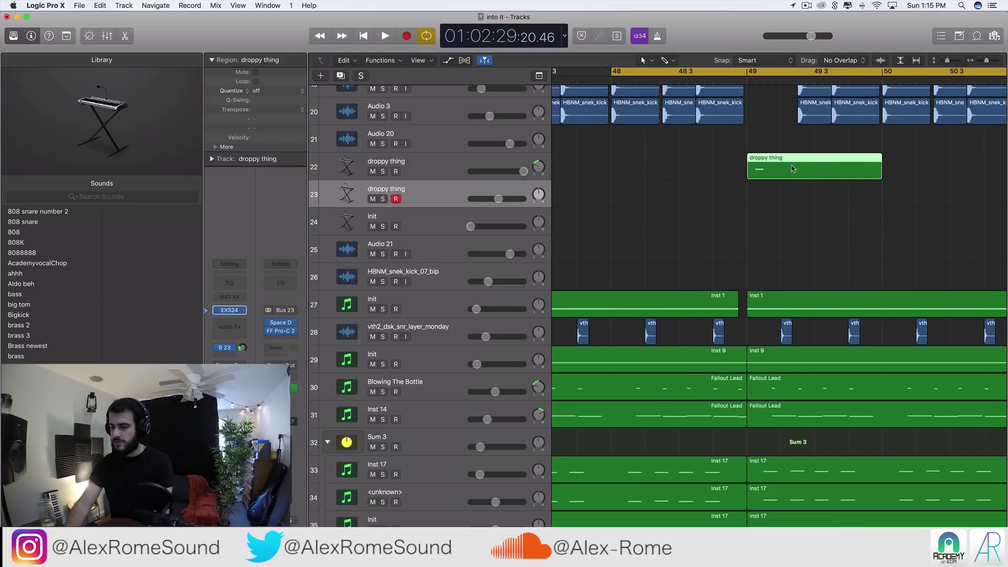
{"action": "double_click", "coordinate": [789, 167]}
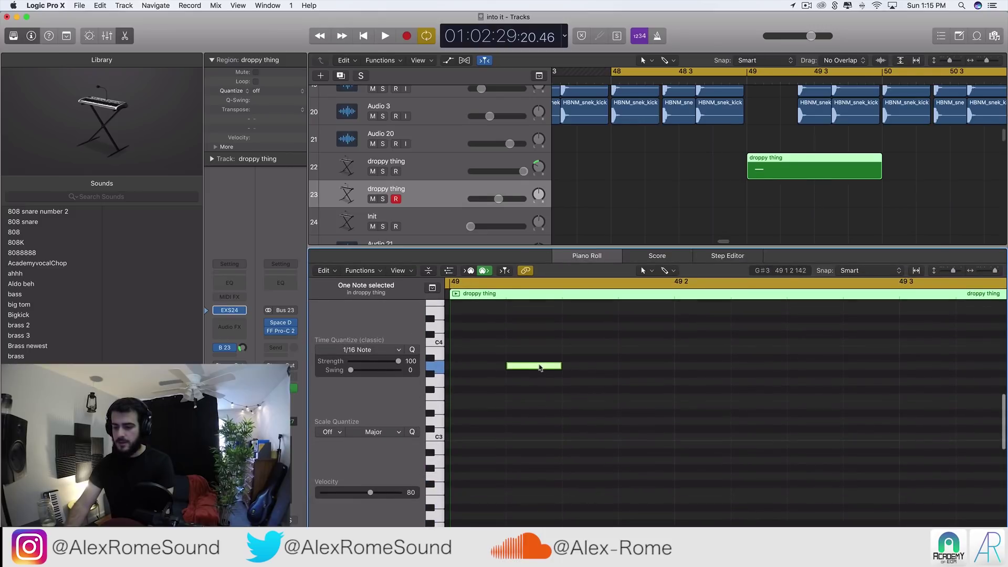
Step: Try the droppy thing note at the start of bar 49, audition it, and restore its one-sixteenth offset
{"action": "left_click_drag", "start_coordinate": [537, 367], "coordinate": [478, 368]}
{"action": "left_click", "coordinate": [513, 426]}
{"action": "key", "text": "space"}
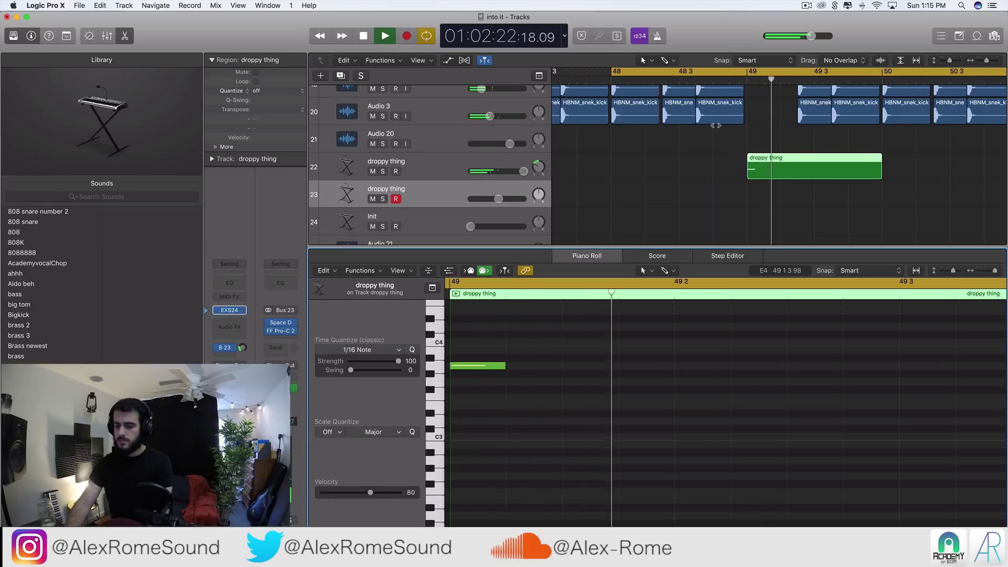
{"action": "key", "text": "space"}
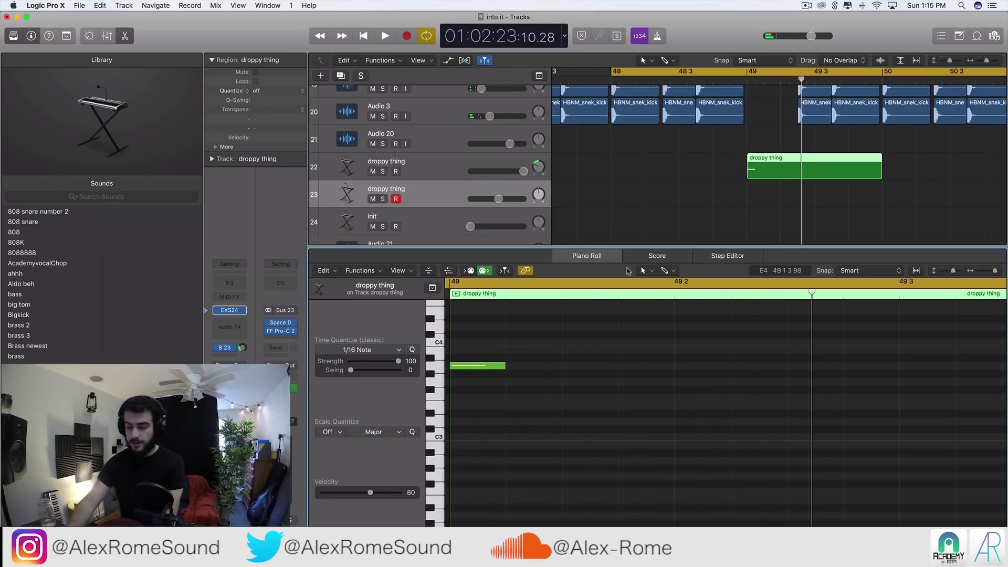
{"action": "left_click_drag", "start_coordinate": [488, 369], "coordinate": [543, 369]}
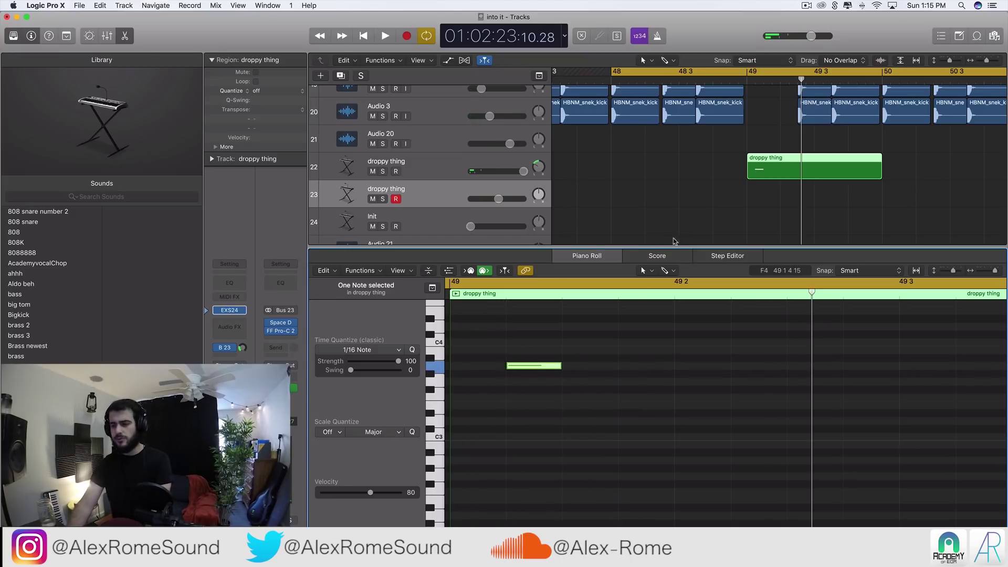
Step: Close the Piano Roll and audition the drop at bar 49 with the offset droppy thing note
{"action": "key", "text": "e"}
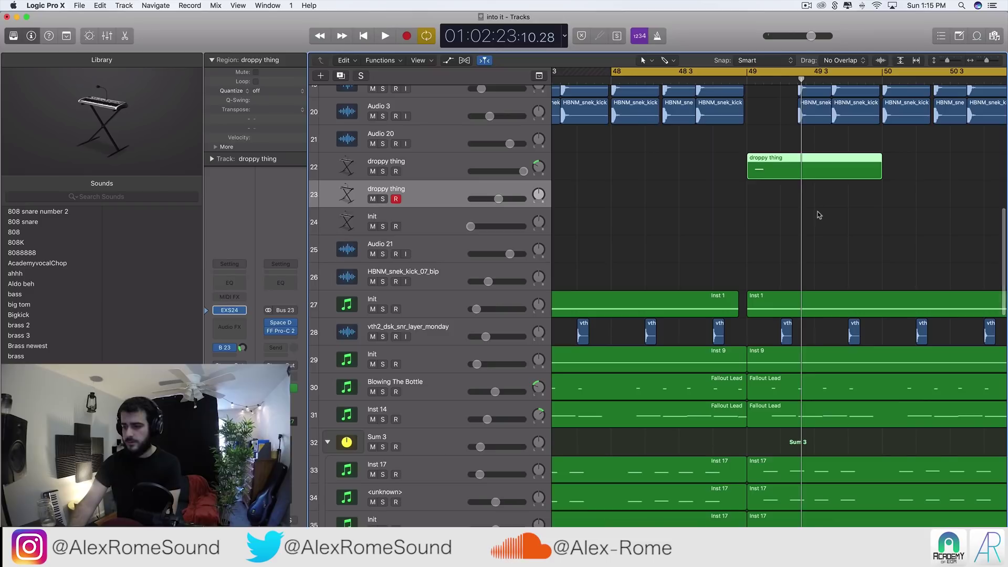
{"action": "left_click", "coordinate": [817, 218]}
{"action": "key", "text": "space"}
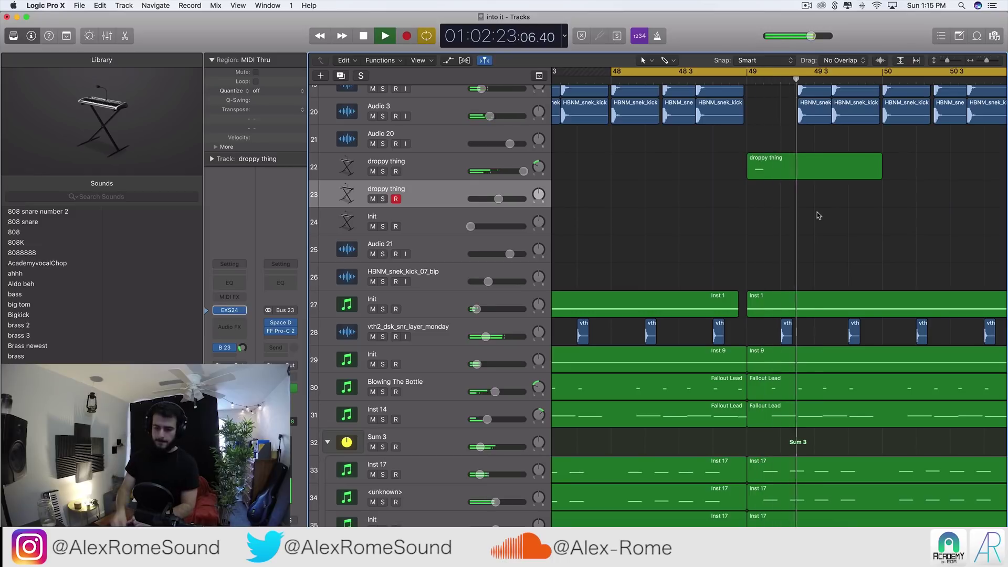
{"action": "key", "text": "space"}
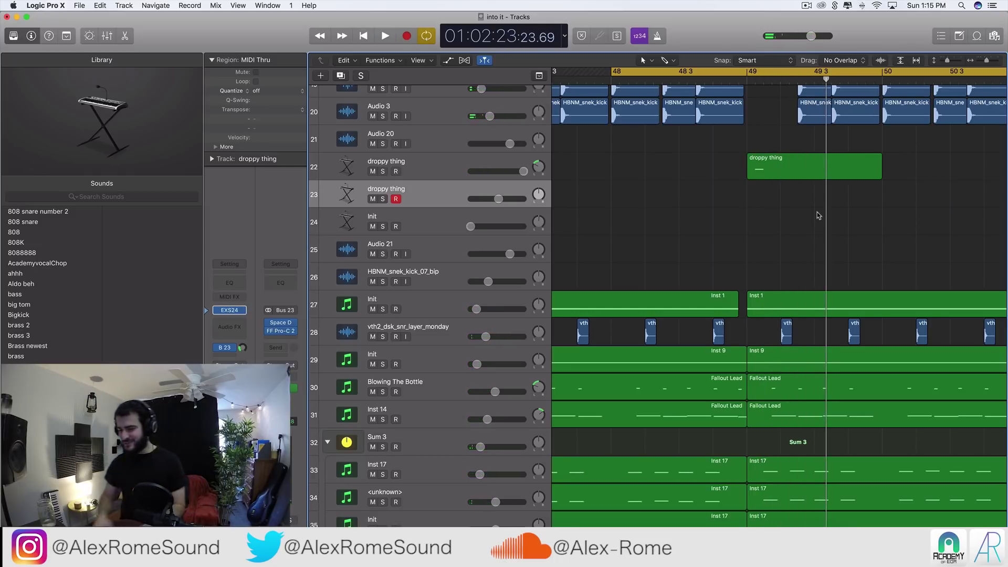
Step: Cycle bars 37 to 48 and audition the lead-in to the drop at bar 41
{"action": "scroll", "coordinate": [817, 215], "scroll_direction": "down", "scroll_amount": 3}
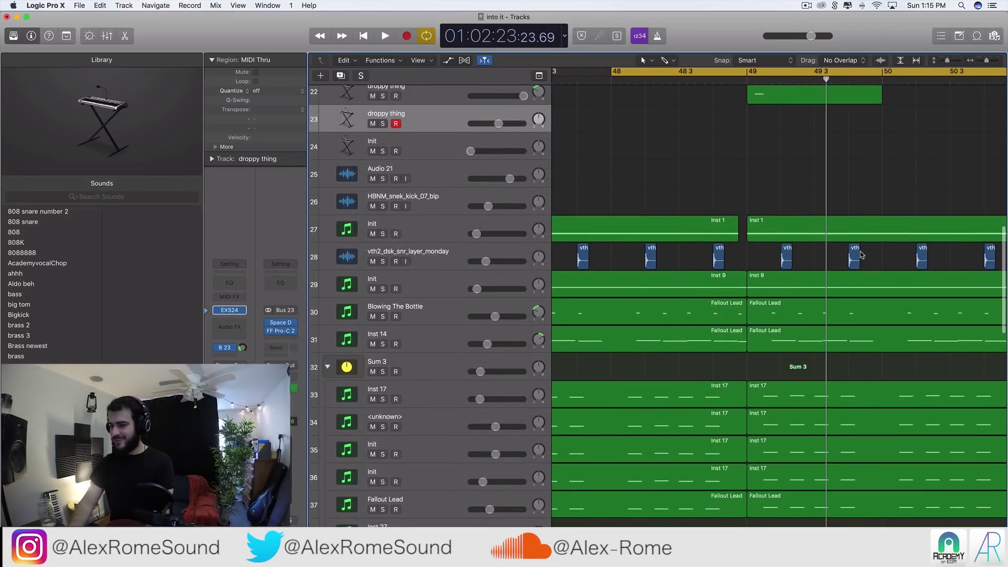
{"action": "key", "text": "super+Left"}
{"action": "key", "text": "super+Left"}
{"action": "scroll", "coordinate": [861, 255], "scroll_direction": "up", "scroll_amount": 8}
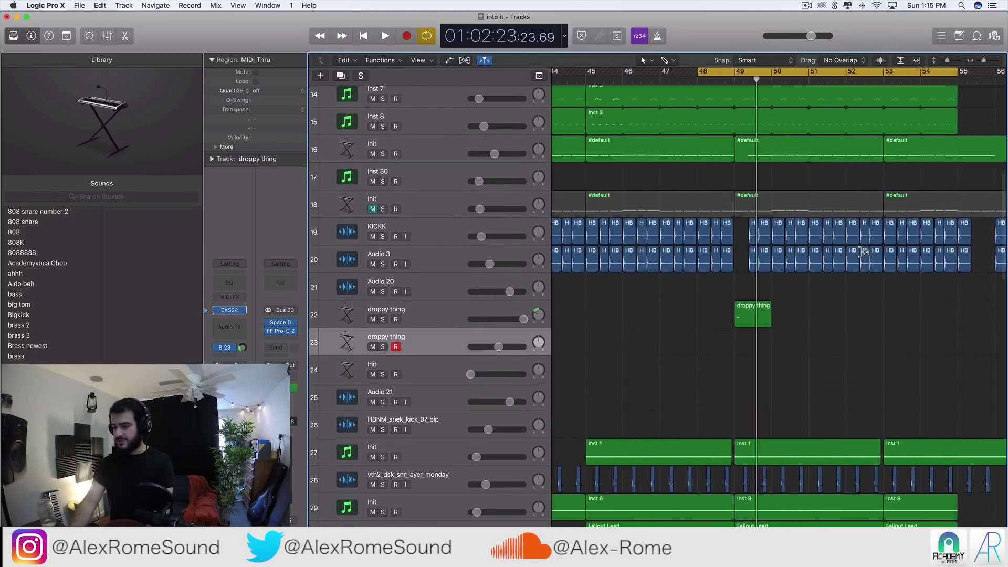
{"action": "scroll", "coordinate": [861, 254], "scroll_direction": "down", "scroll_amount": 8}
{"action": "scroll", "coordinate": [861, 255], "scroll_direction": "left", "scroll_amount": 8}
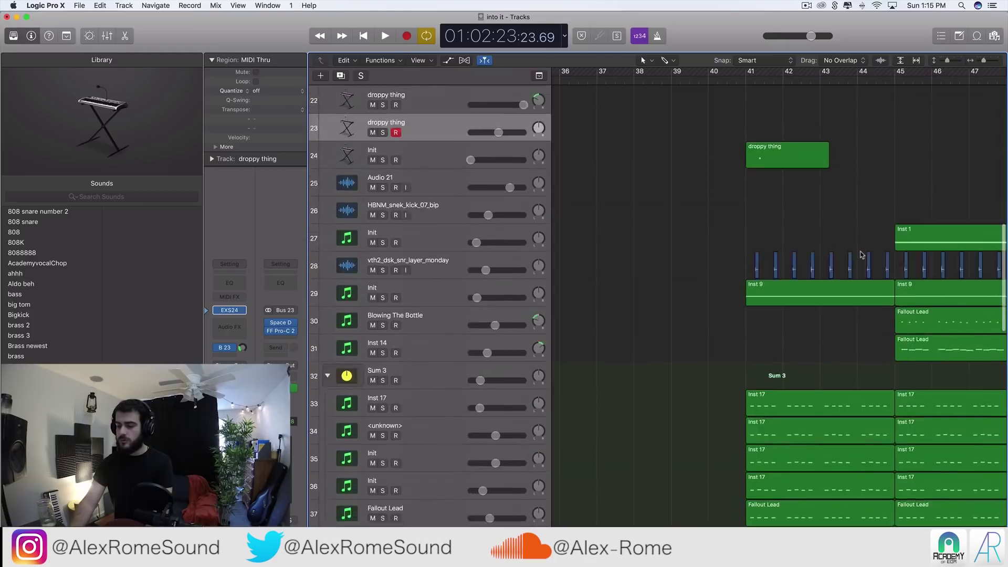
{"action": "scroll", "coordinate": [861, 255], "scroll_direction": "up", "scroll_amount": 20}
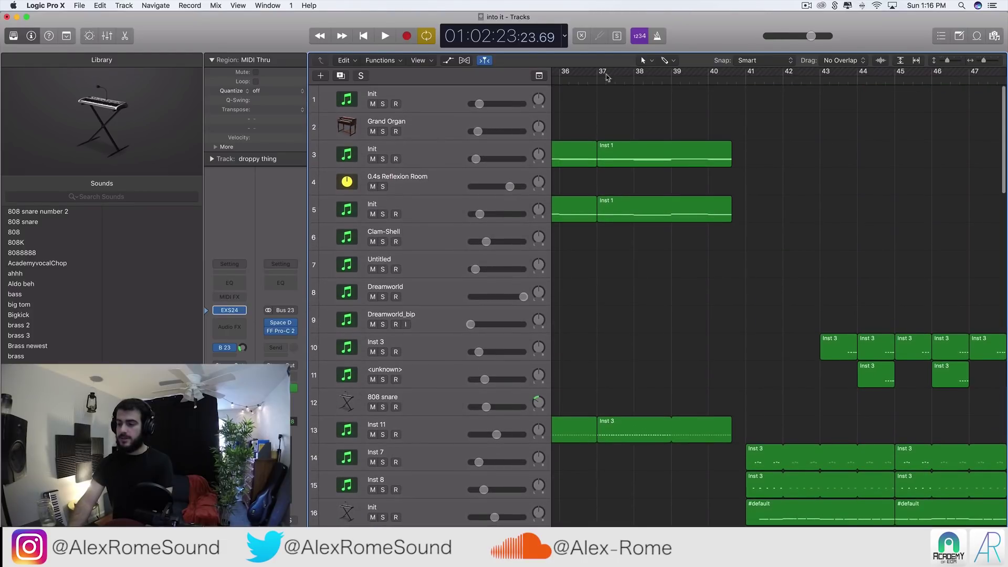
{"action": "left_click_drag", "start_coordinate": [606, 77], "coordinate": [1003, 78]}
{"action": "key", "text": "space"}
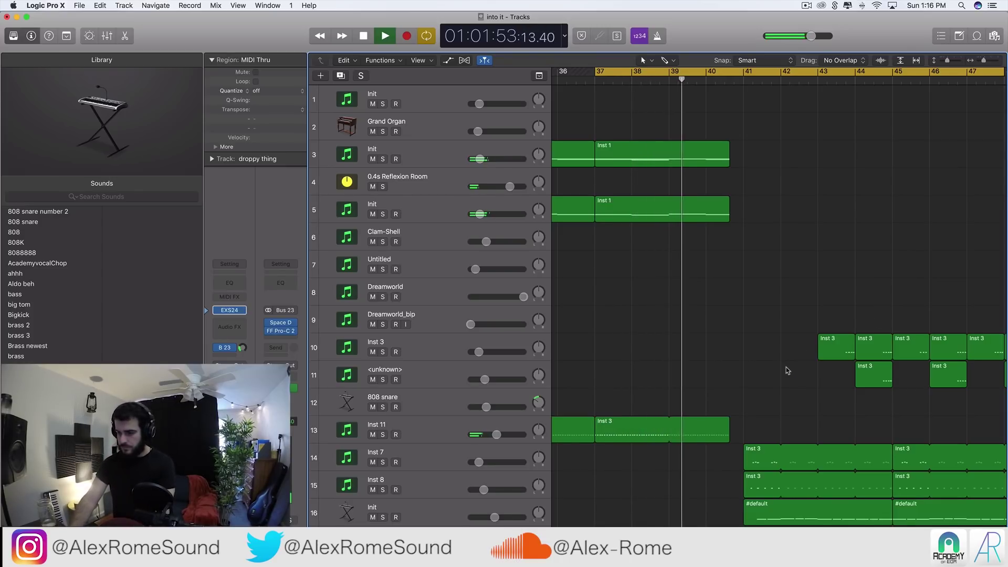
{"action": "scroll", "coordinate": [788, 371], "scroll_direction": "down", "scroll_amount": 3}
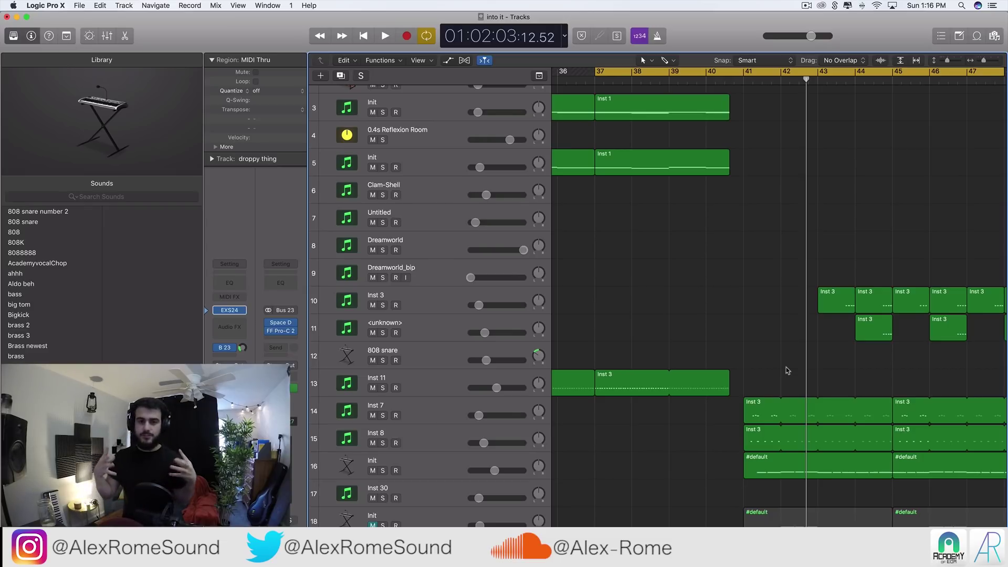
{"action": "key", "text": "super+BackSpace"}
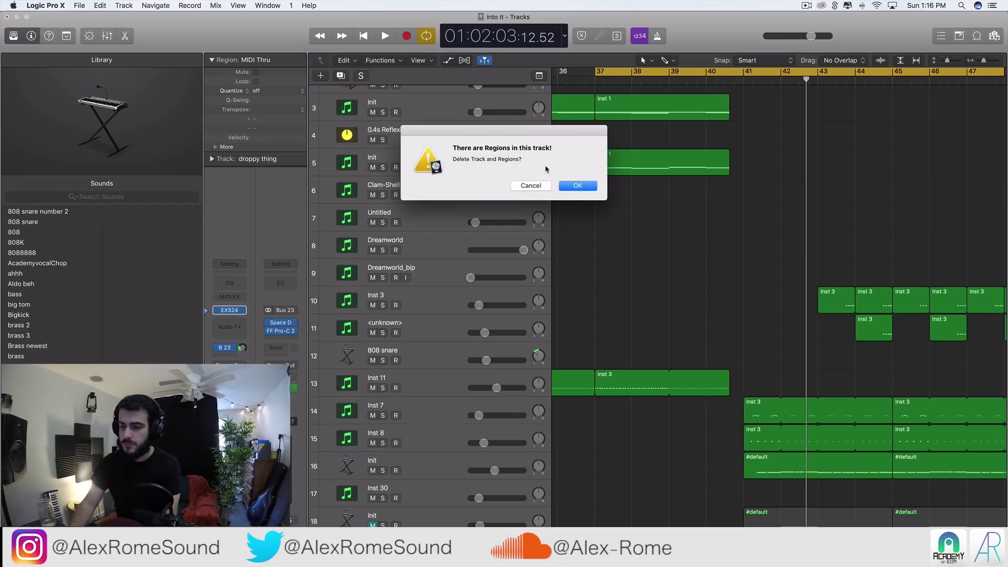
{"action": "left_click", "coordinate": [541, 184]}
Step: Shorten the cycle to start at bar 40 and end in bar 46, and audition the first beat of the drop at bar 41
{"action": "left_click_drag", "start_coordinate": [705, 74], "coordinate": [938, 86]}
{"action": "key", "text": "space"}
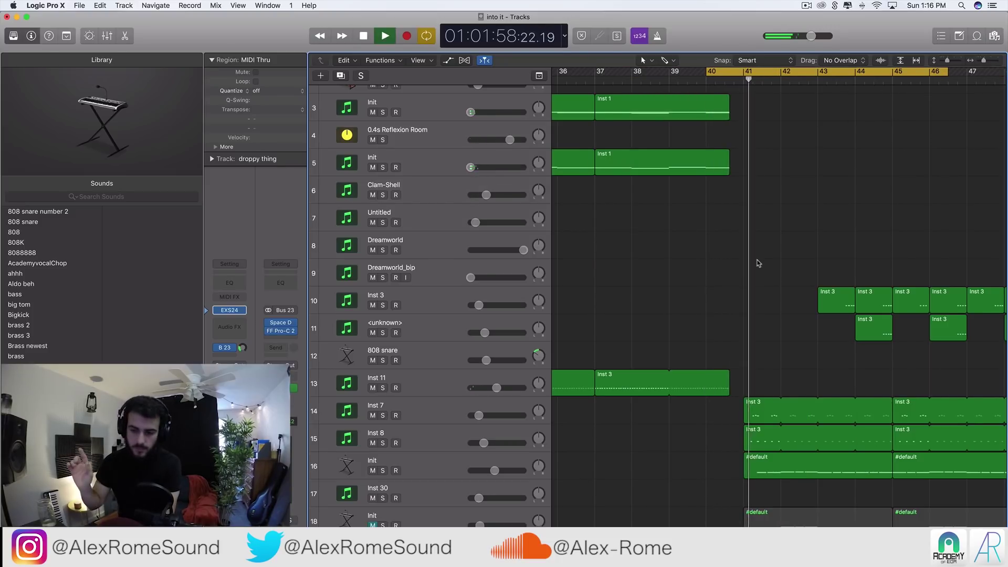
{"action": "key", "text": "space"}
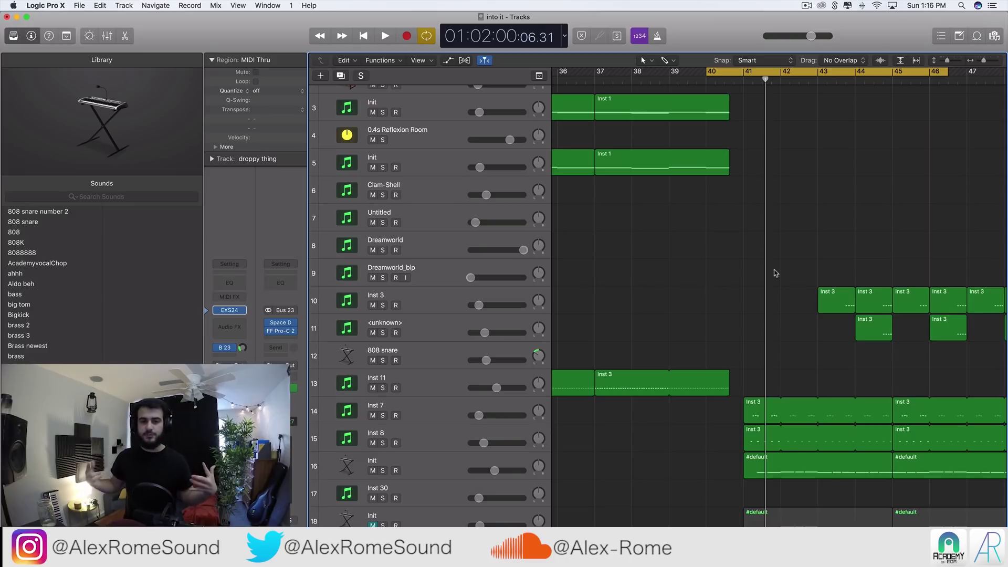
Step: Review the arrangement from the first drop at bar 9 through the sections beyond bar 41
{"action": "key", "text": "super+Left"}
{"action": "key", "text": "super+Left"}
{"action": "key", "text": "super+Left"}
{"action": "key", "text": "super+Left"}
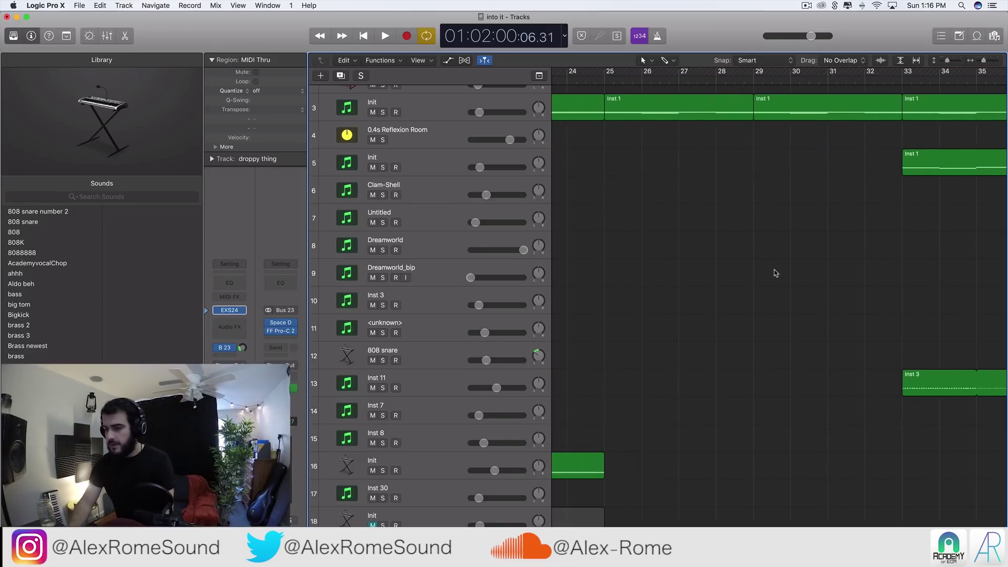
{"action": "scroll", "coordinate": [775, 273], "scroll_direction": "up", "scroll_amount": 1}
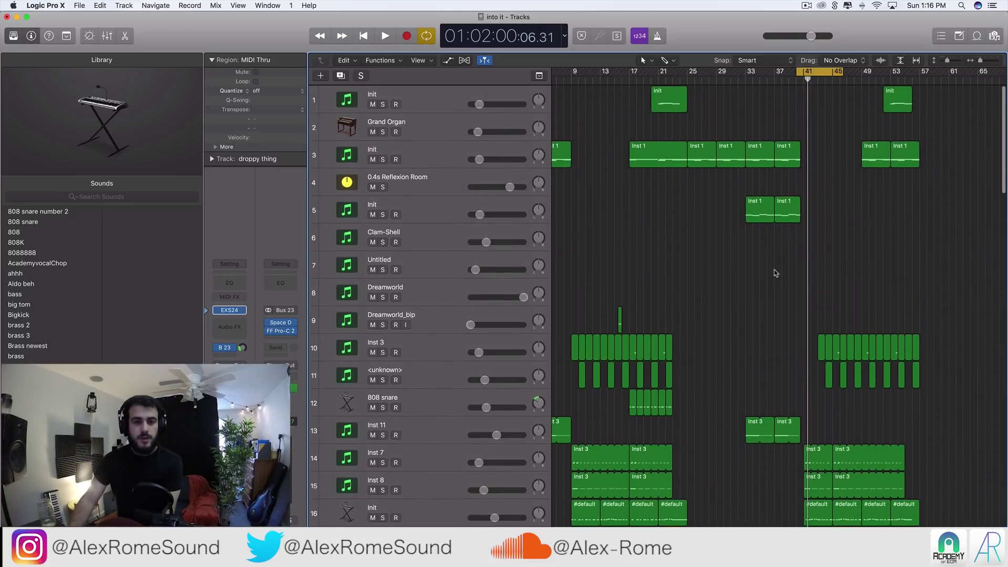